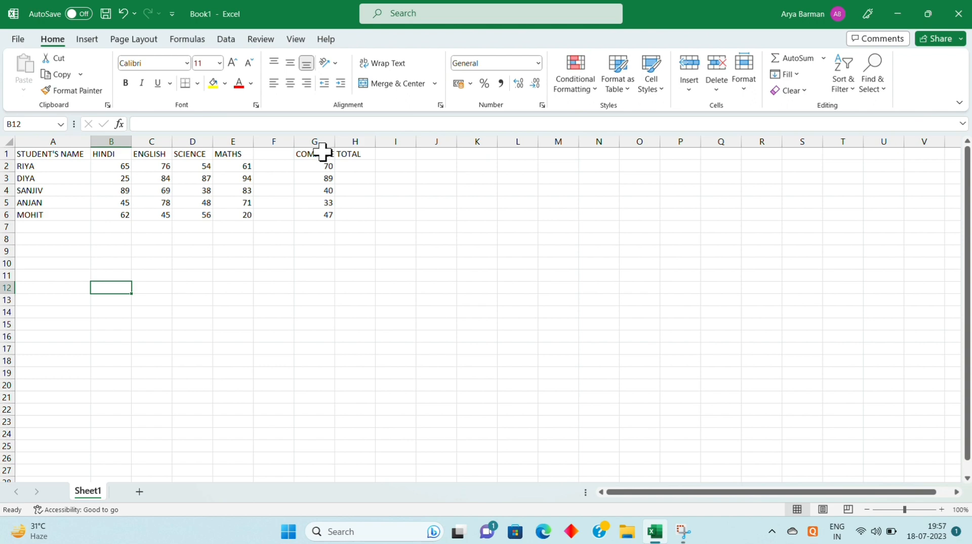
Move the COMPUTER heading and marks from G1:G6 to F1:F6 and widen column F to fit the heading
{"action": "left_click_drag", "start_coordinate": [322, 152], "coordinate": [332, 212]}
{"action": "key", "text": "ctrl+c"}
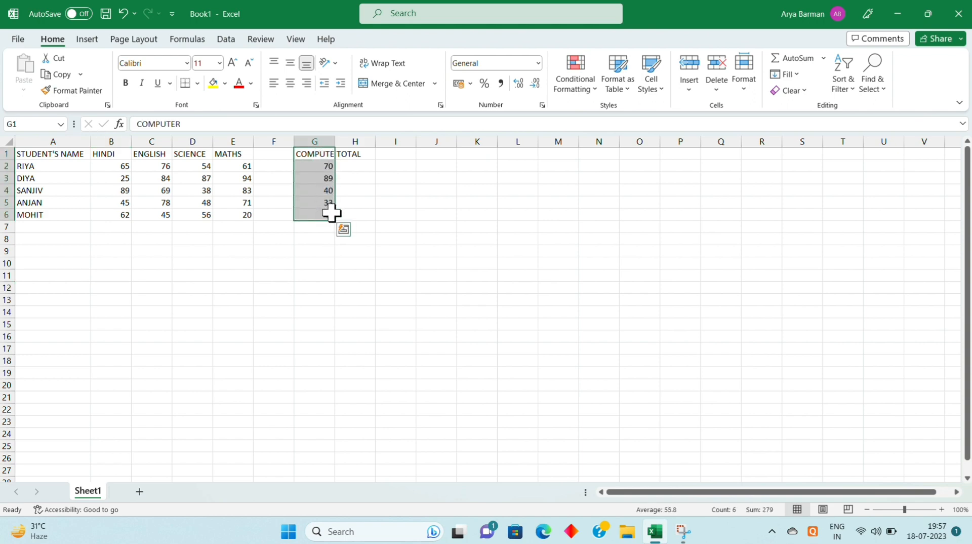
{"action": "right_click", "coordinate": [333, 215]}
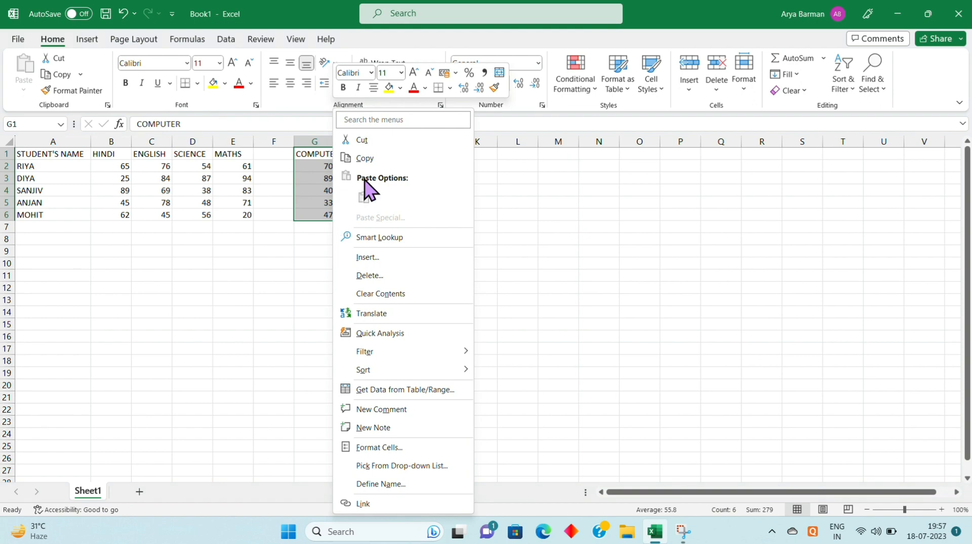
{"action": "left_click", "coordinate": [396, 140]}
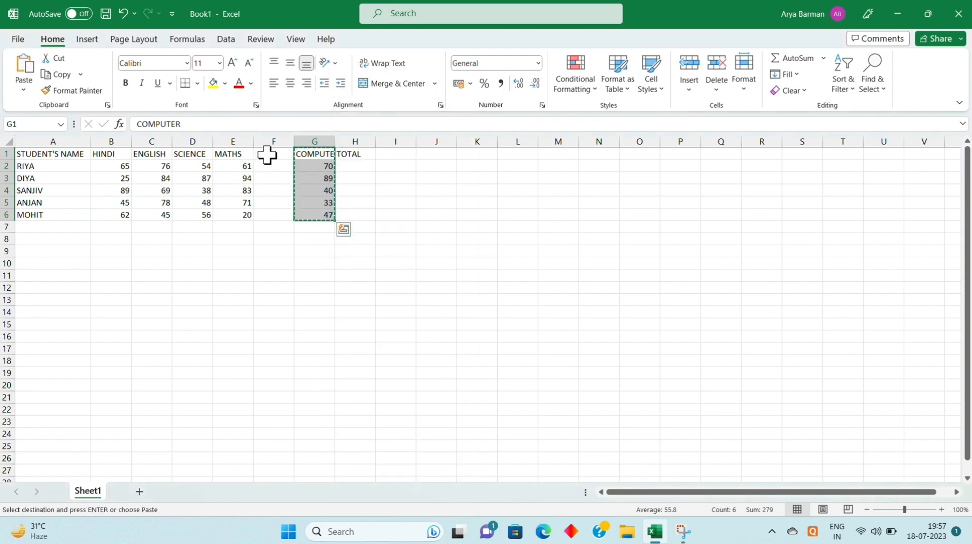
{"action": "left_click_drag", "start_coordinate": [267, 153], "coordinate": [272, 218]}
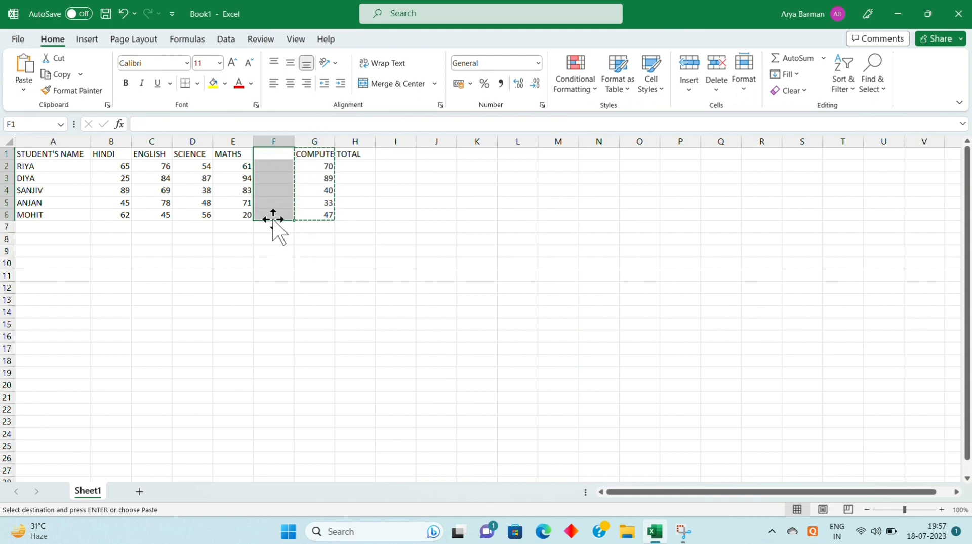
{"action": "right_click", "coordinate": [273, 183]}
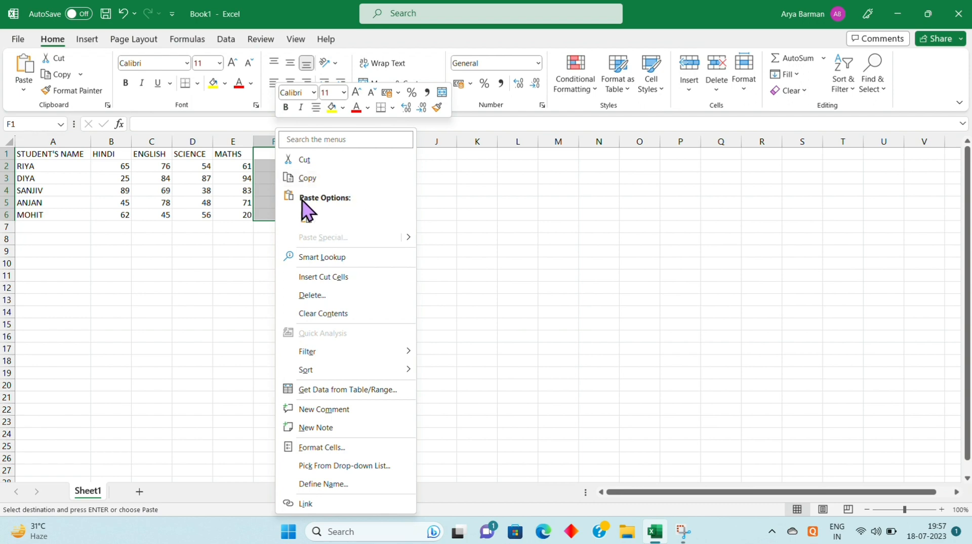
{"action": "left_click", "coordinate": [305, 216]}
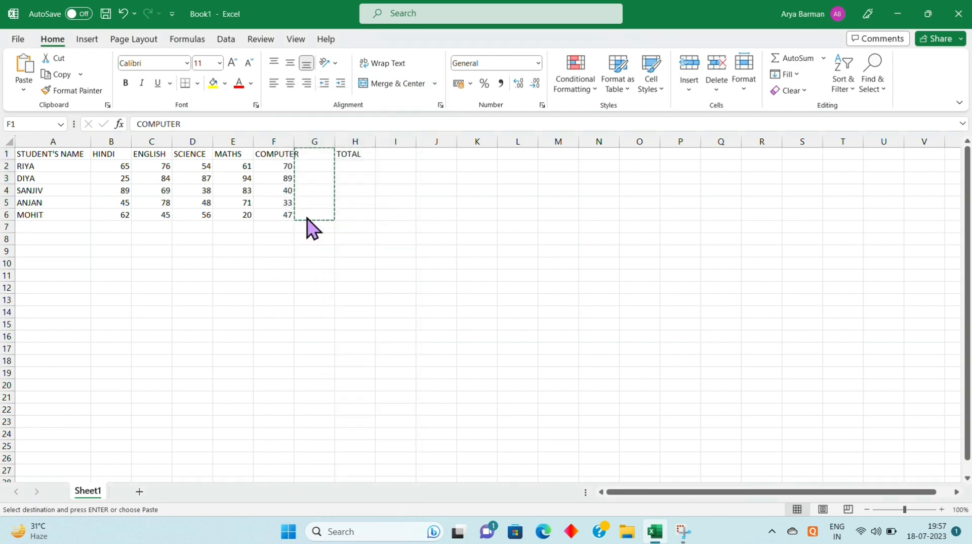
{"action": "left_click", "coordinate": [348, 190]}
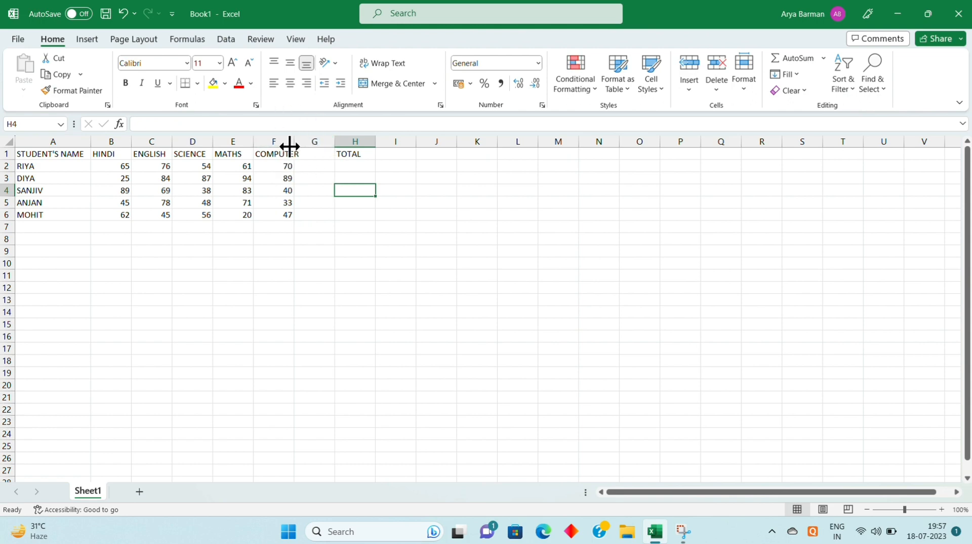
{"action": "left_click_drag", "start_coordinate": [292, 145], "coordinate": [300, 149]}
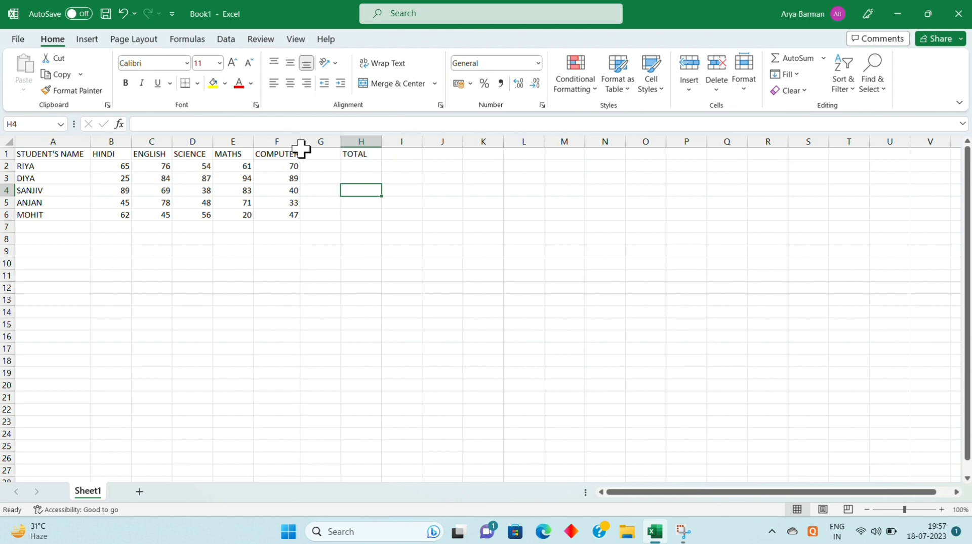
Move the TOTAL heading from H1 to G1, directly beside the COMPUTER column
{"action": "left_click", "coordinate": [361, 153]}
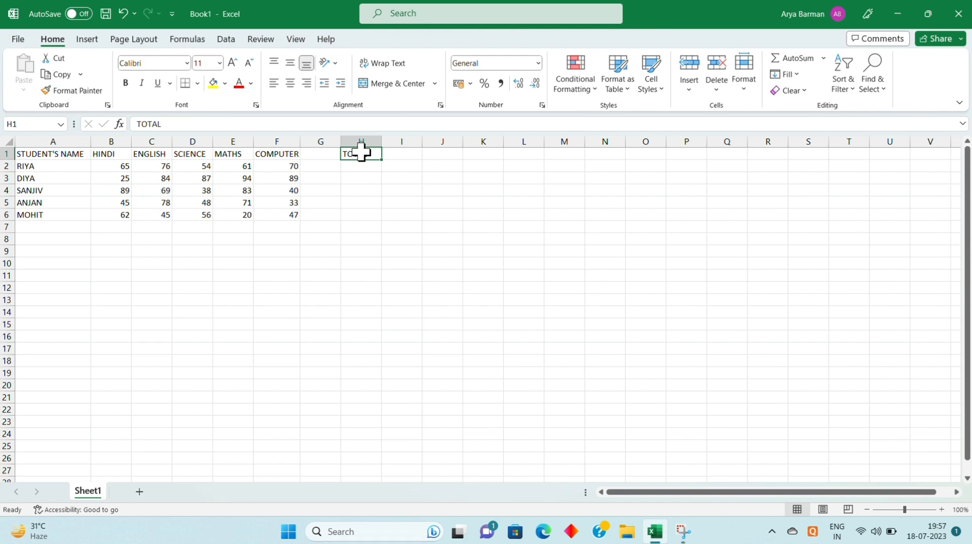
{"action": "right_click", "coordinate": [364, 157]}
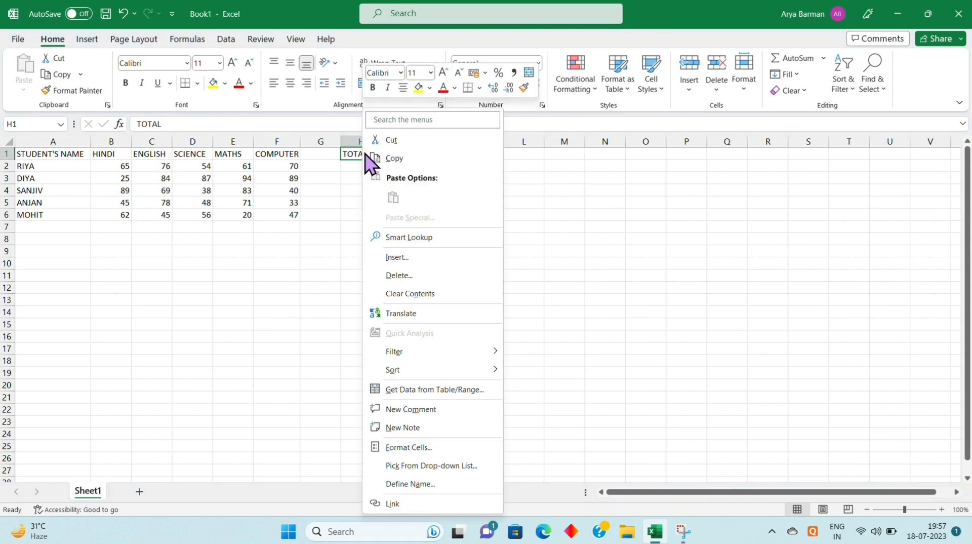
{"action": "left_click", "coordinate": [404, 139]}
{"action": "left_click", "coordinate": [315, 152]}
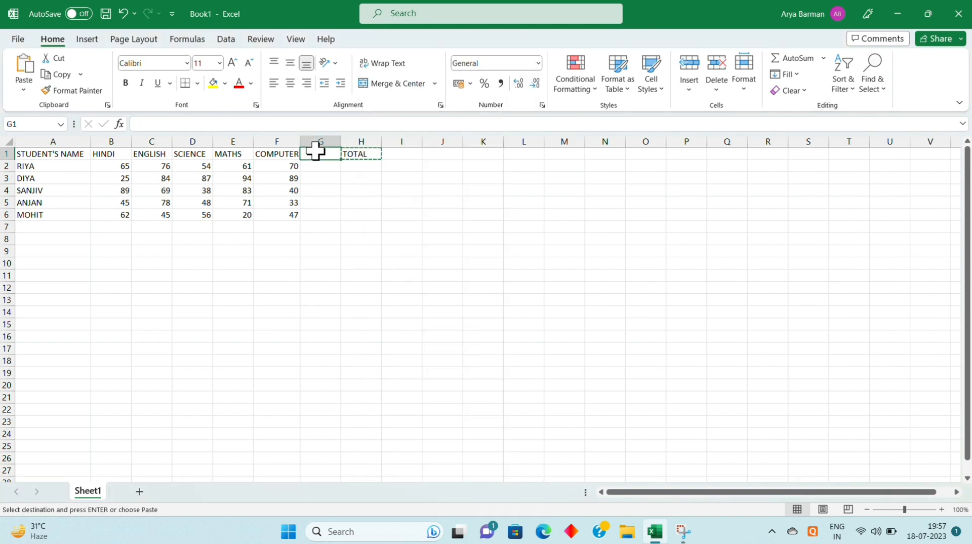
{"action": "right_click", "coordinate": [317, 153]}
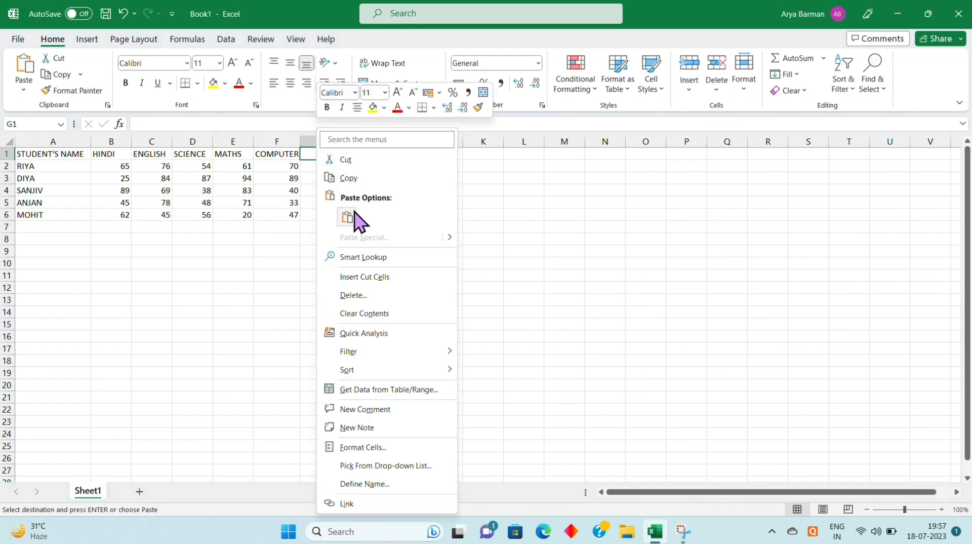
{"action": "left_click", "coordinate": [348, 219]}
{"action": "left_click", "coordinate": [274, 251]}
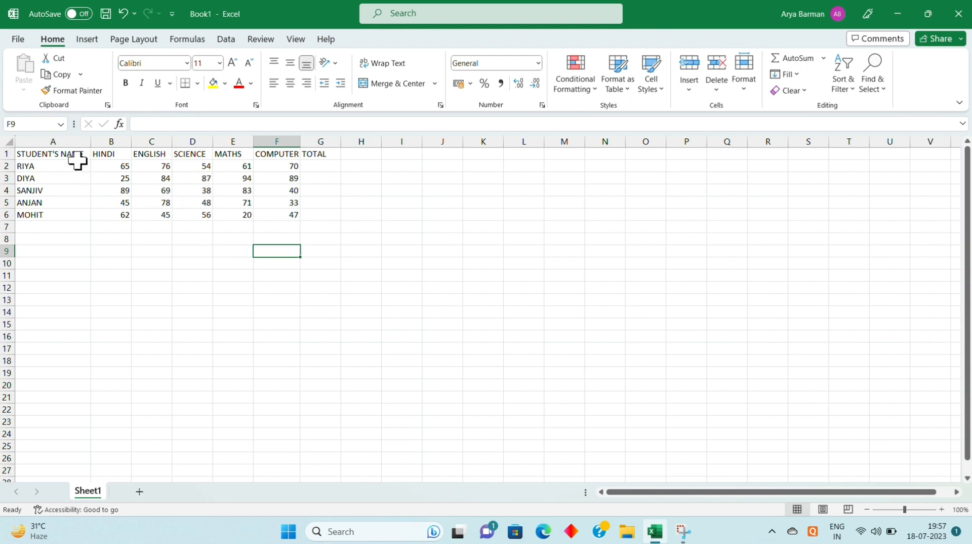
Enter the formula =SUM(B2:F2) in G2 to total the first student's marks
{"action": "left_click", "coordinate": [321, 166]}
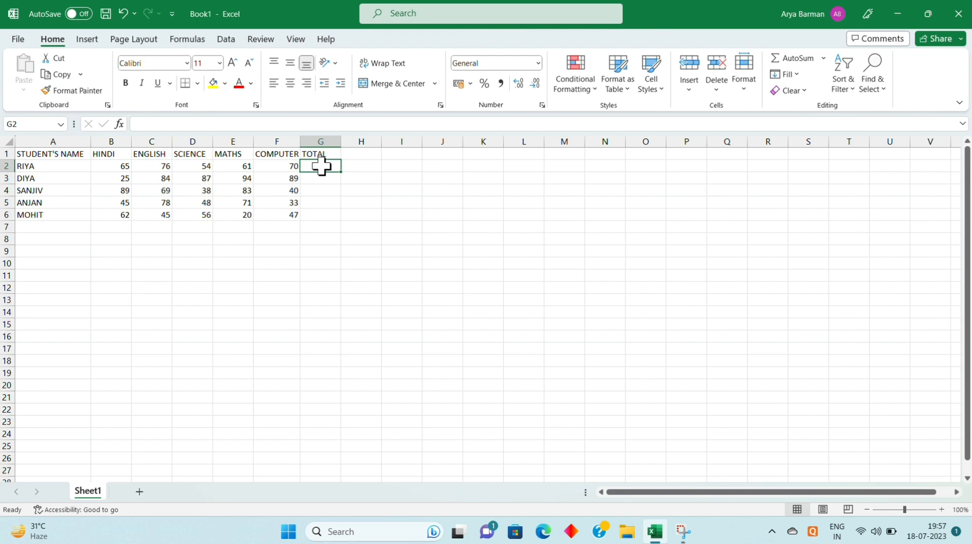
{"action": "type", "text": "="}
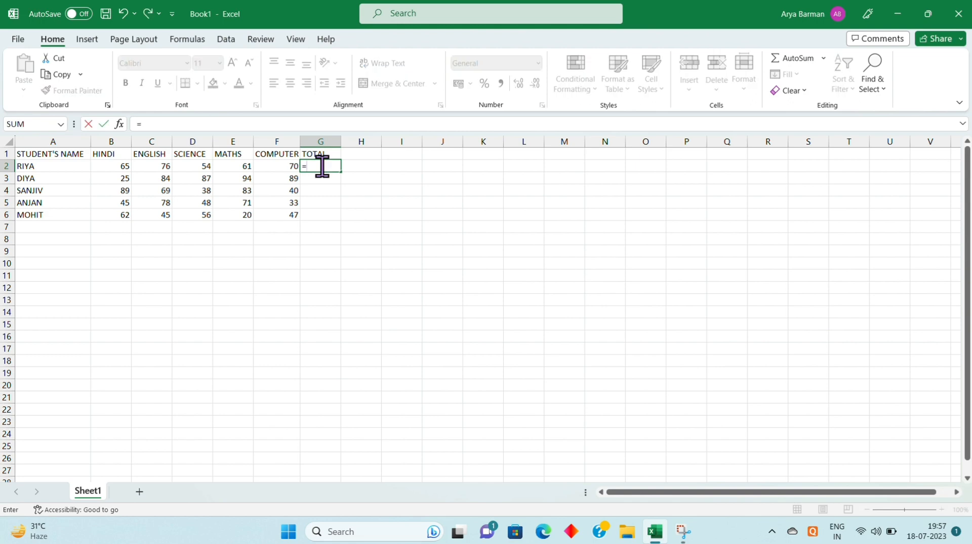
{"action": "type", "text": "SUM"}
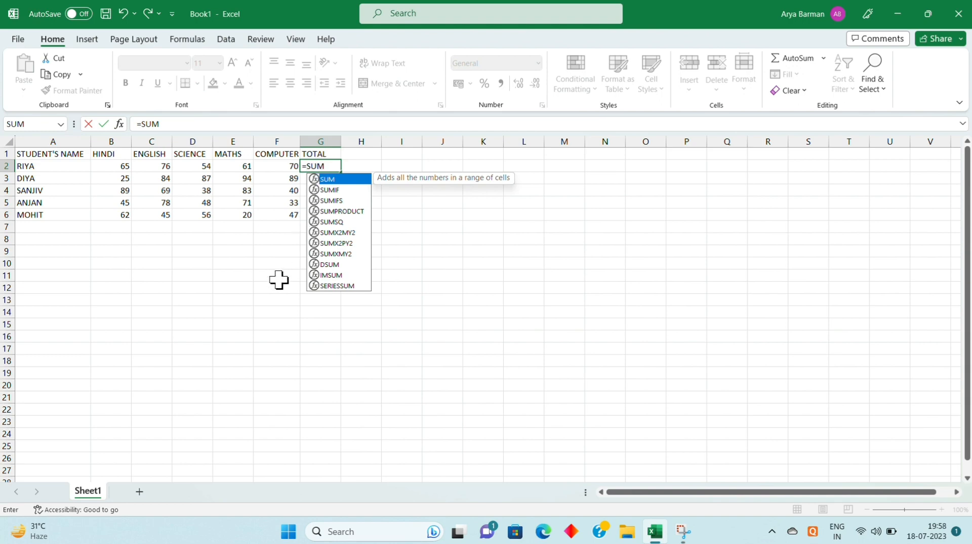
{"action": "type", "text": "("}
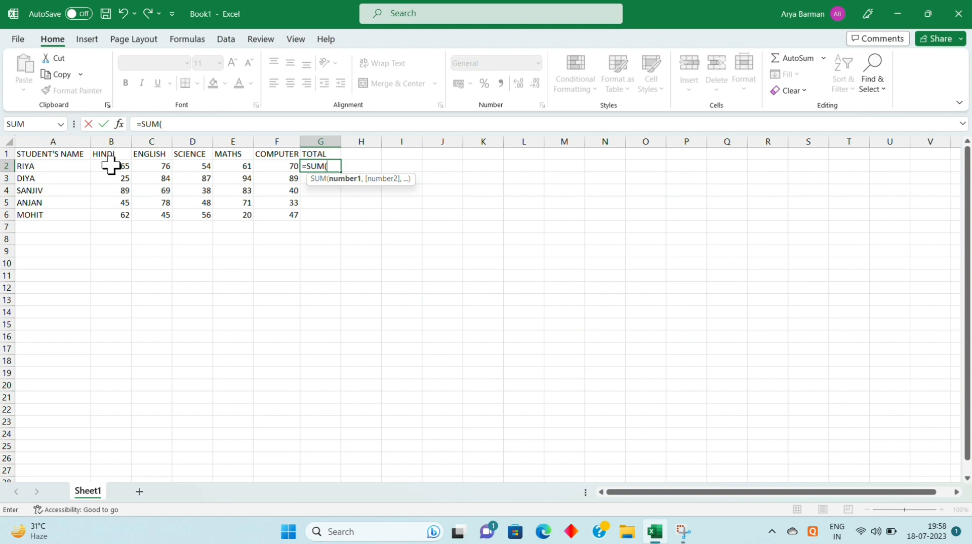
{"action": "left_click_drag", "start_coordinate": [110, 164], "coordinate": [272, 166]}
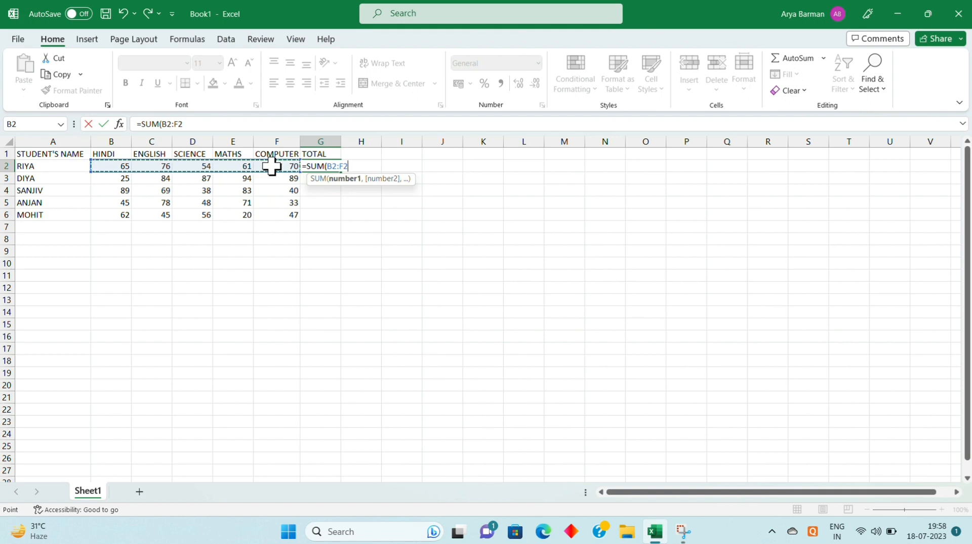
{"action": "type", "text": ")"}
{"action": "key", "text": "Return"}
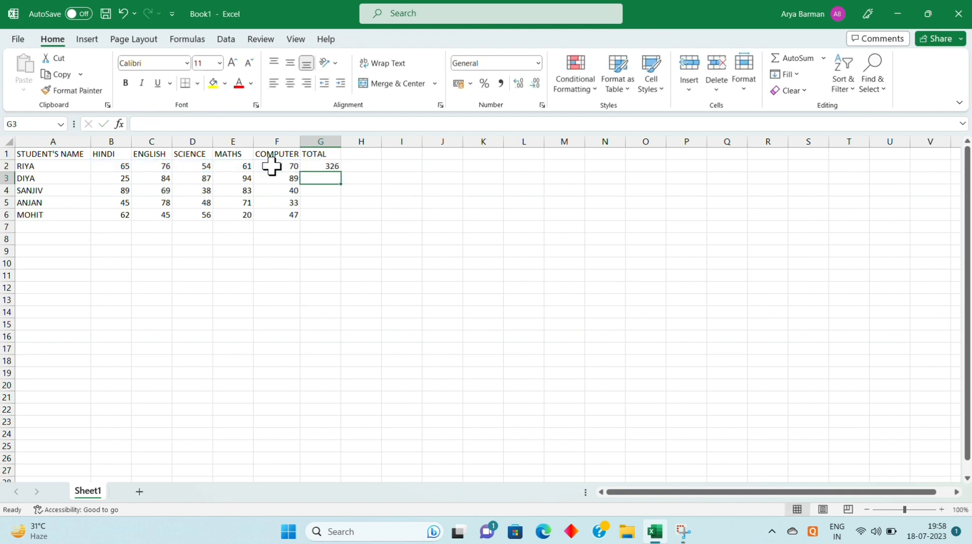
{"action": "left_click", "coordinate": [332, 166]}
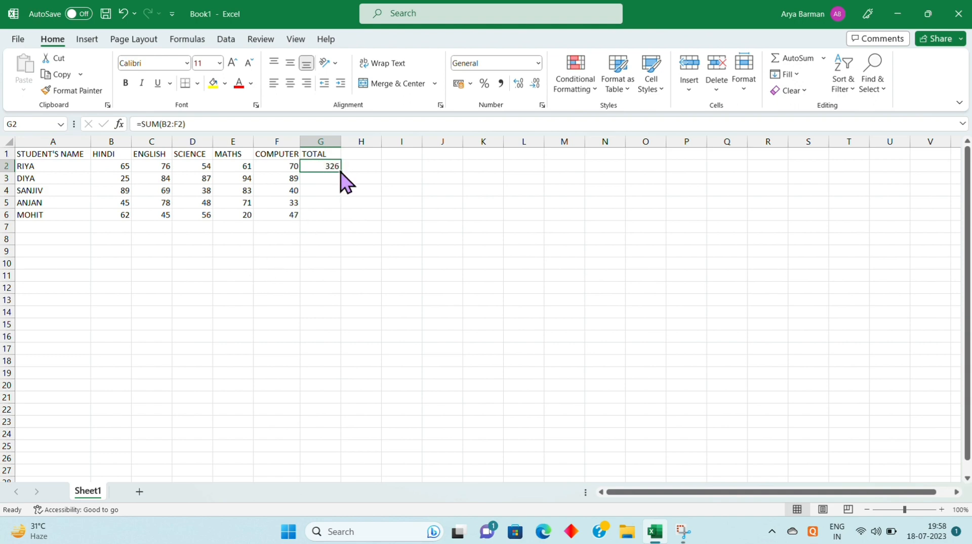
{"action": "left_click_drag", "start_coordinate": [341, 174], "coordinate": [322, 225]}
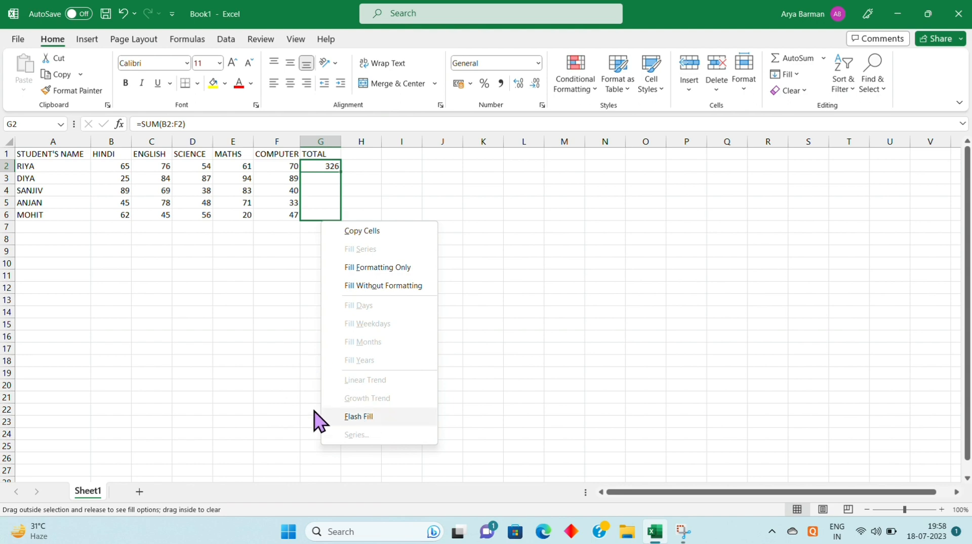
{"action": "left_click", "coordinate": [244, 342]}
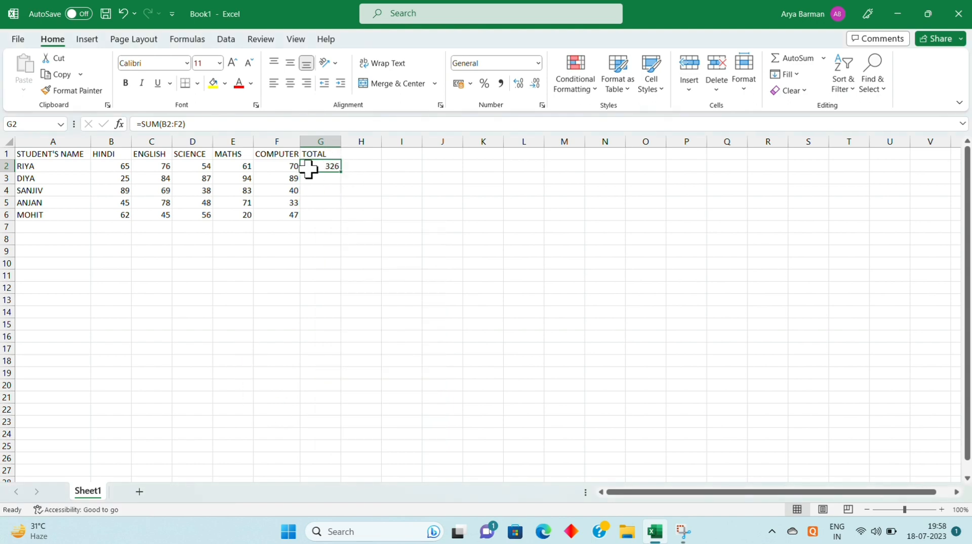
{"action": "left_click_drag", "start_coordinate": [317, 168], "coordinate": [322, 209]}
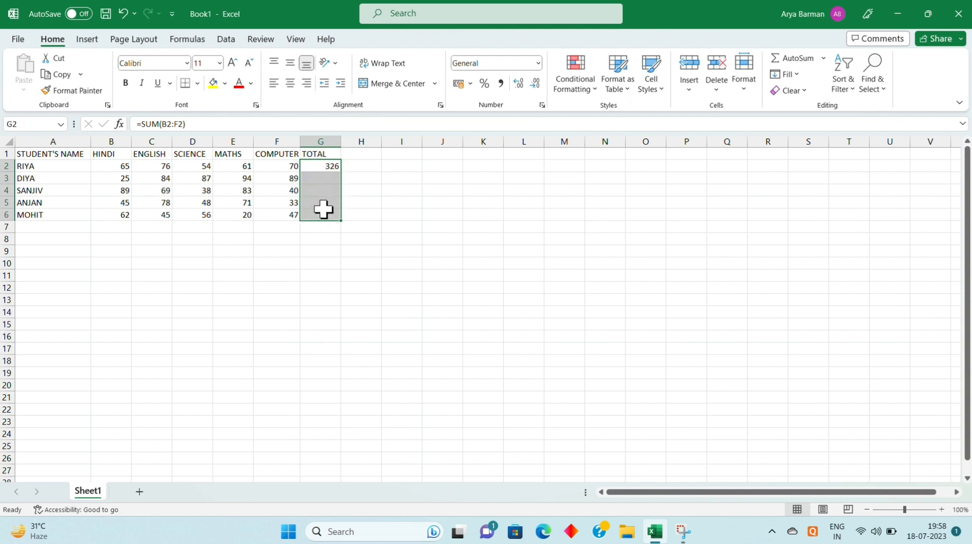
{"action": "left_click", "coordinate": [385, 200]}
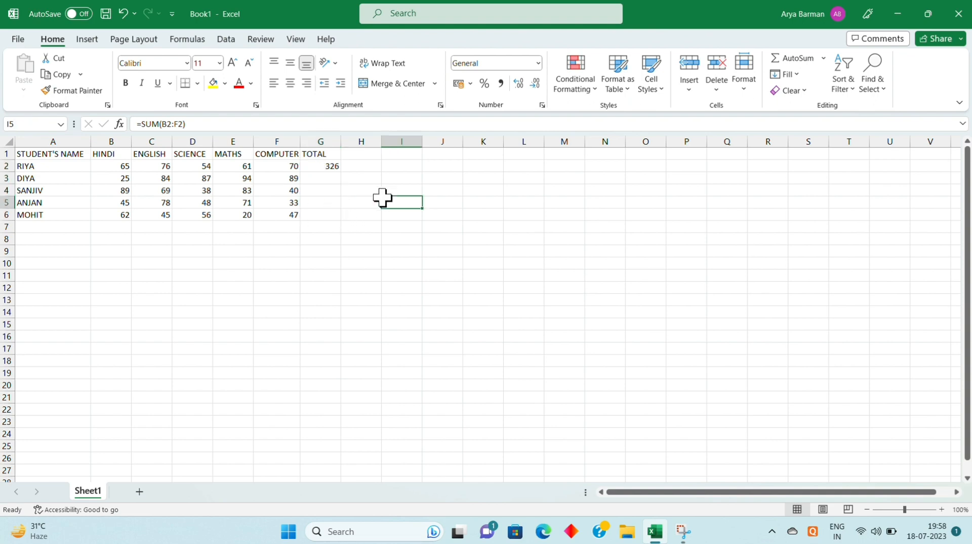
Fill the total formula from G2 down through G6 for the remaining students
{"action": "left_click", "coordinate": [319, 166]}
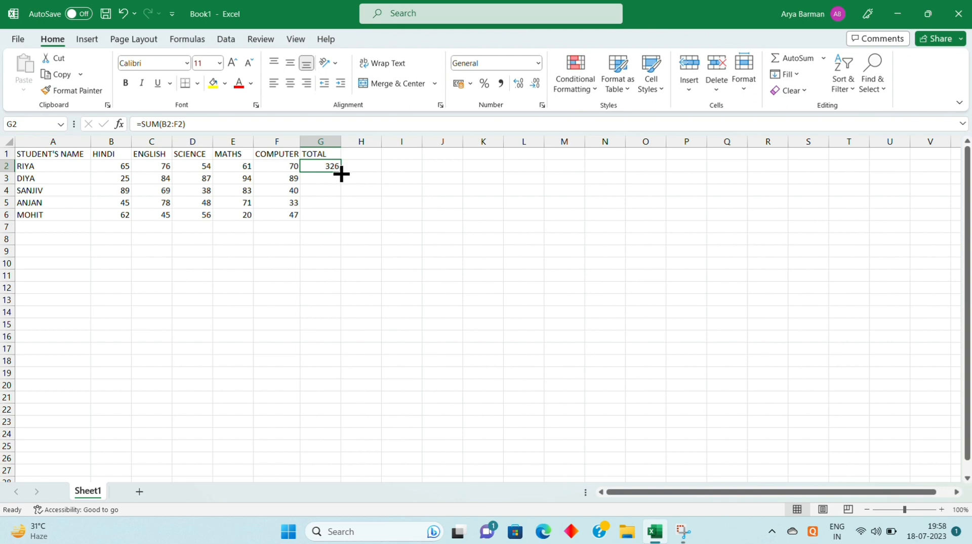
{"action": "left_click_drag", "start_coordinate": [341, 172], "coordinate": [334, 220]}
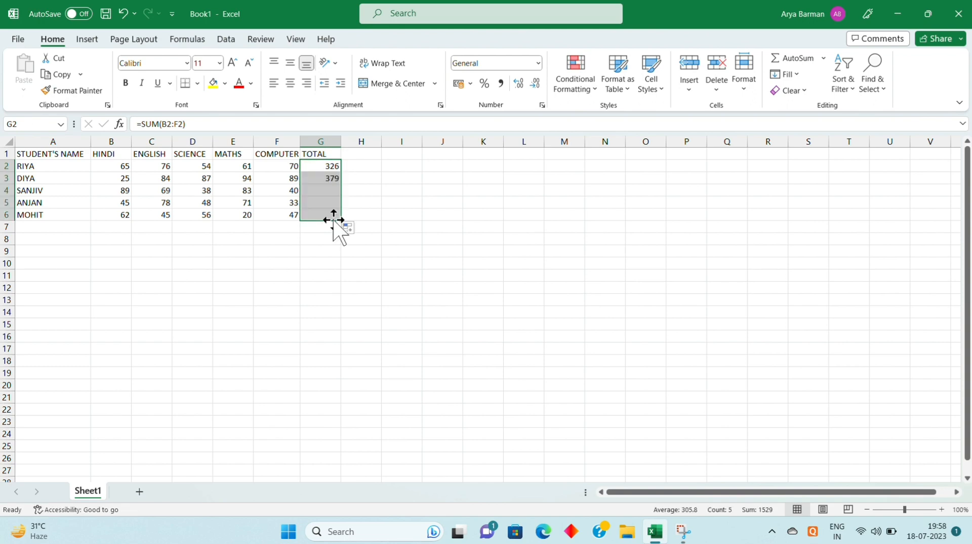
{"action": "left_click", "coordinate": [315, 311]}
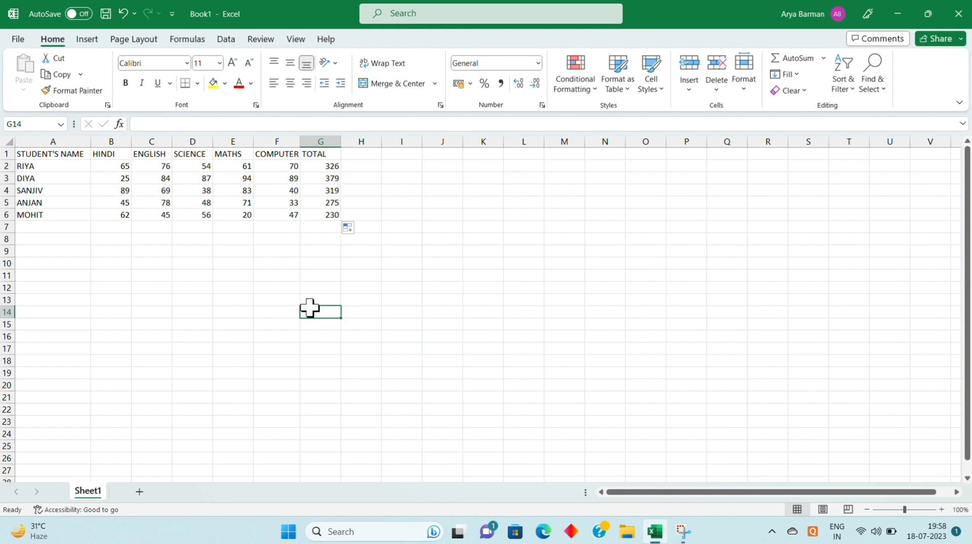
Center all marks and totals in B2:G6 horizontally within their cells
{"action": "left_click", "coordinate": [107, 165]}
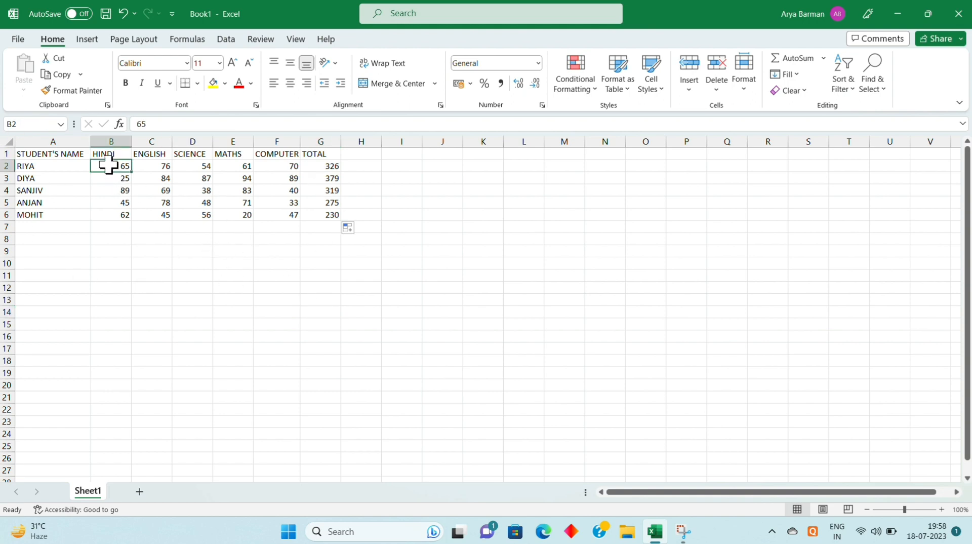
{"action": "left_click_drag", "start_coordinate": [107, 164], "coordinate": [322, 212]}
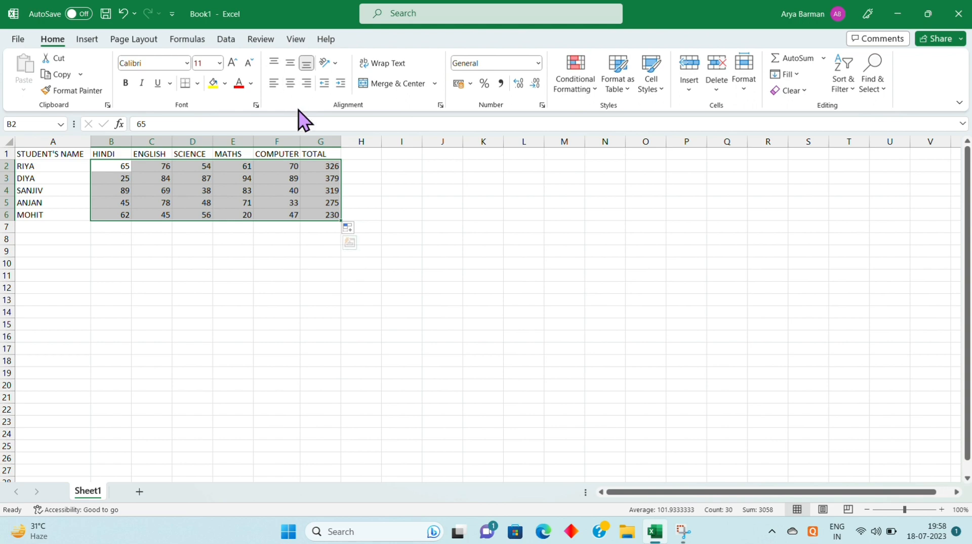
{"action": "left_click", "coordinate": [291, 83]}
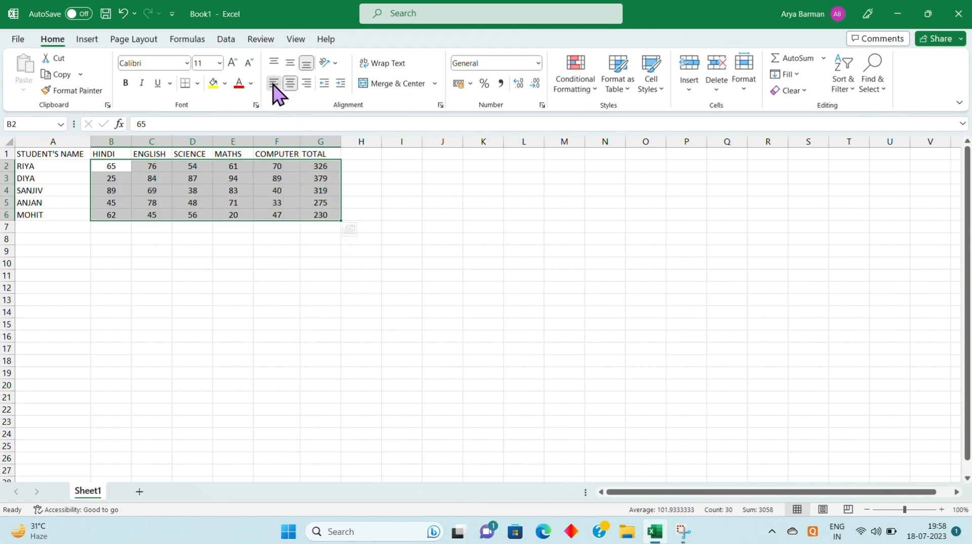
{"action": "left_click", "coordinate": [273, 84]}
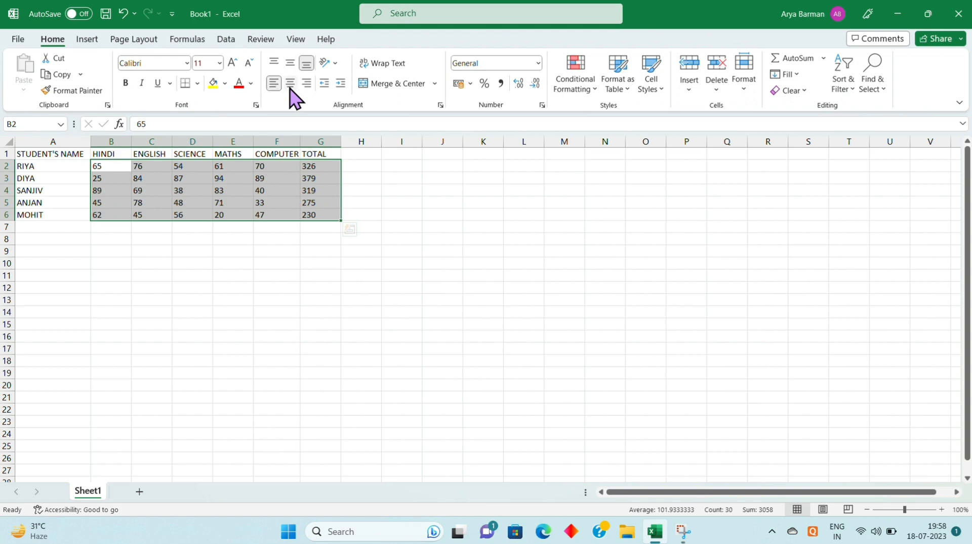
{"action": "left_click", "coordinate": [290, 84]}
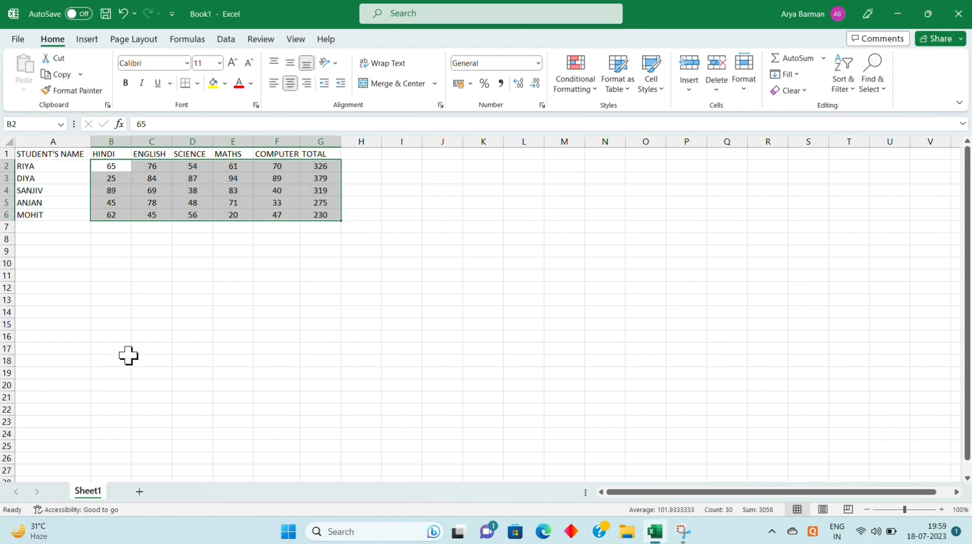
{"action": "left_click", "coordinate": [78, 309]}
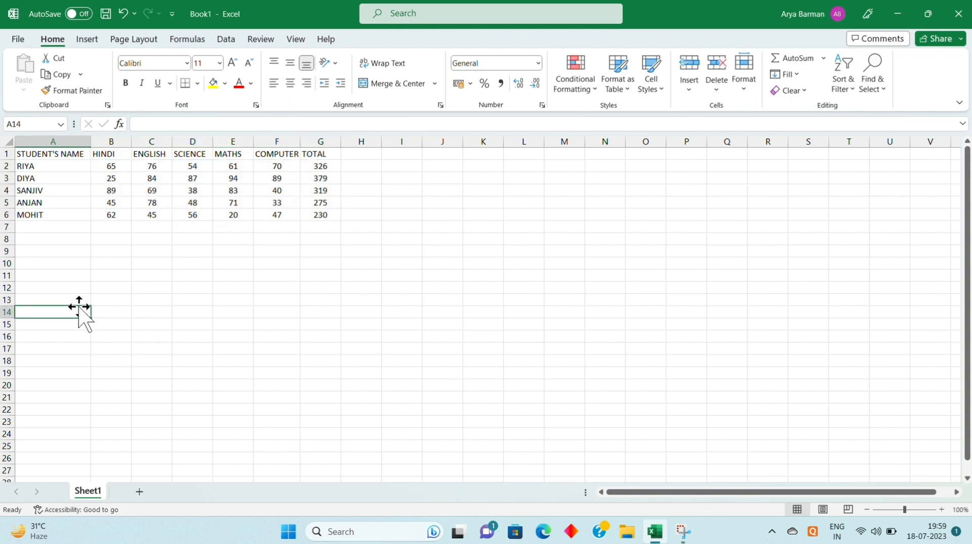
Add the heading PERCENTAGE in H1 and widen column H to fit it
{"action": "left_click", "coordinate": [372, 152]}
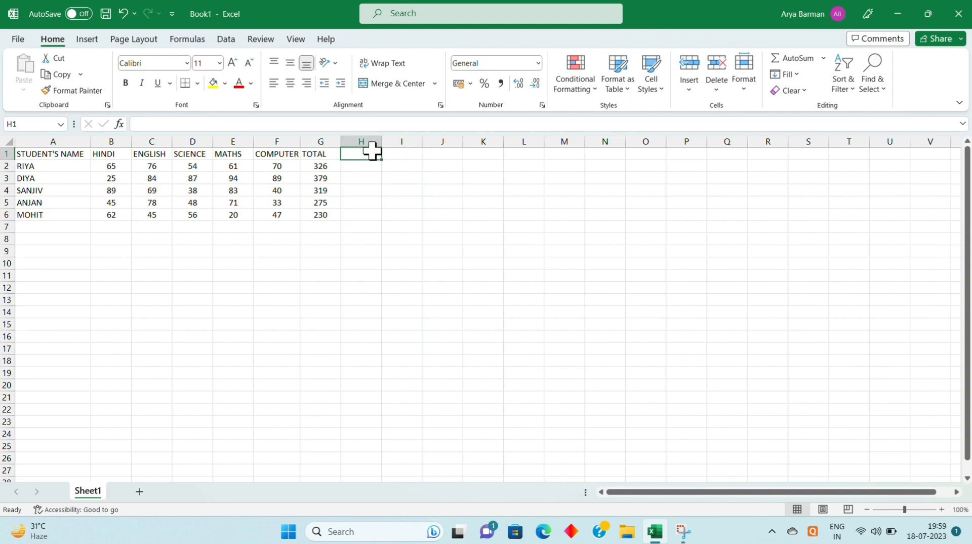
{"action": "type", "text": "PERCENTAGE"}
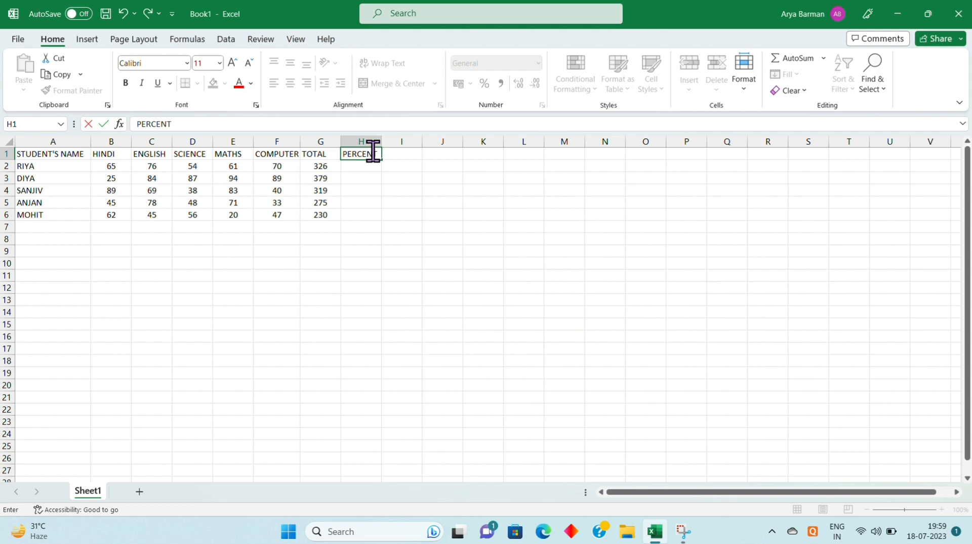
{"action": "left_click", "coordinate": [399, 190]}
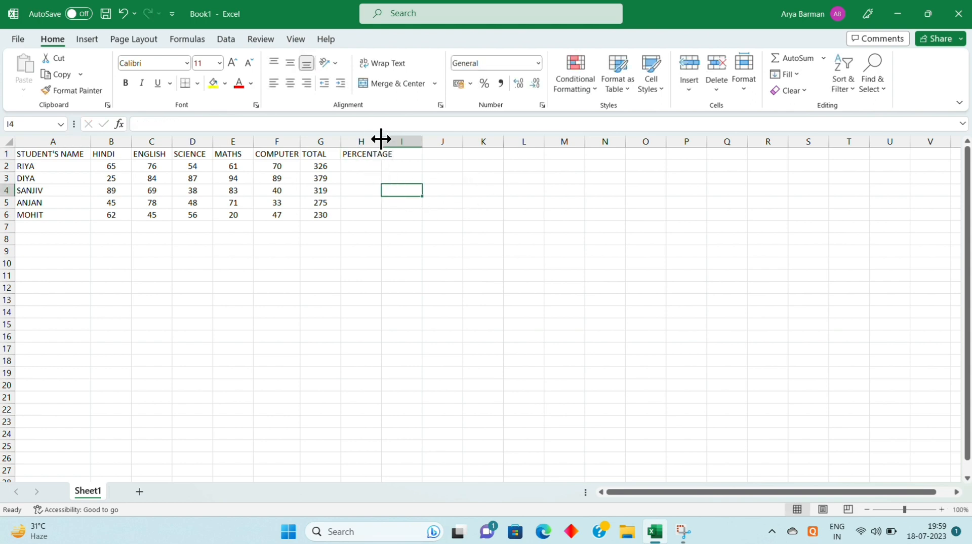
{"action": "left_click_drag", "start_coordinate": [382, 138], "coordinate": [396, 140]}
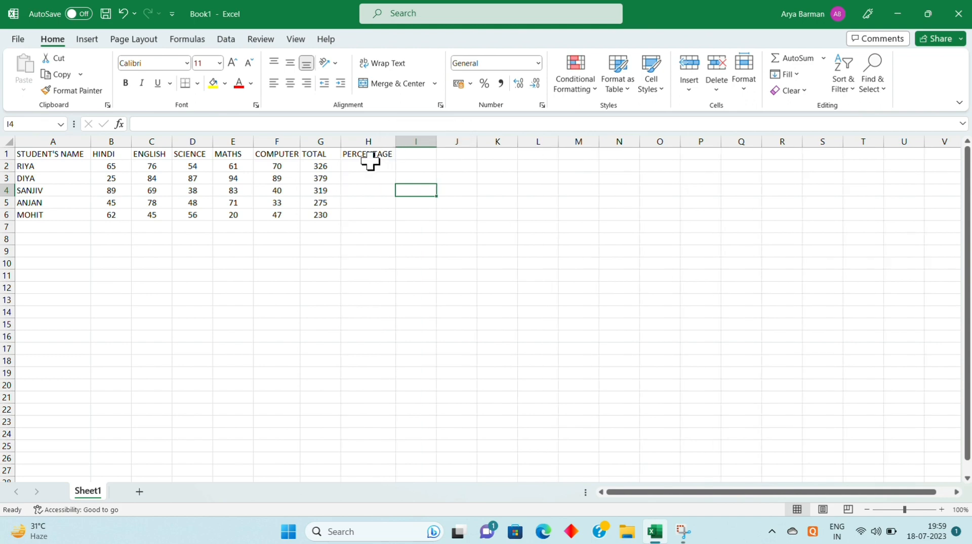
Enter the formula =SUM(G2/500*100) in H2 to calculate the first student's percentage
{"action": "left_click", "coordinate": [370, 163]}
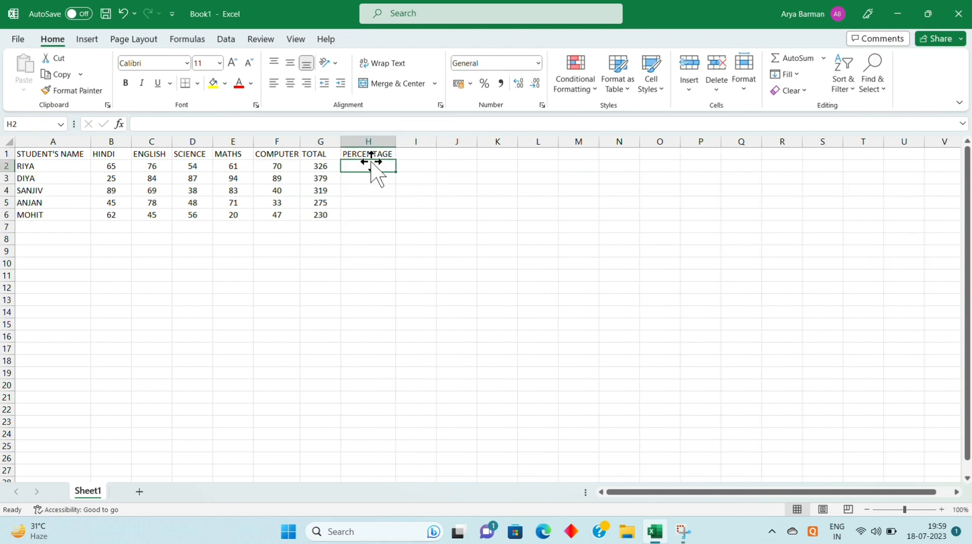
{"action": "type", "text": "="}
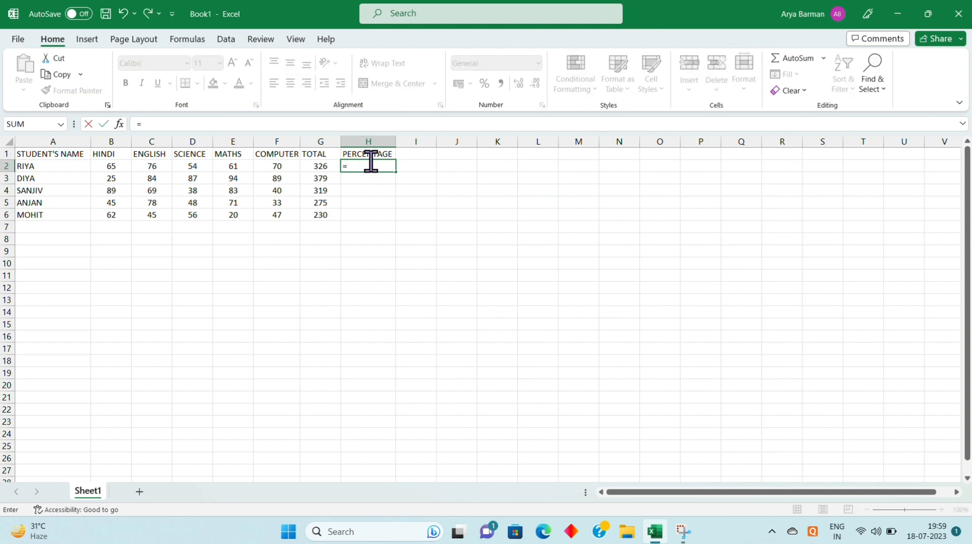
{"action": "type", "text": "SU"}
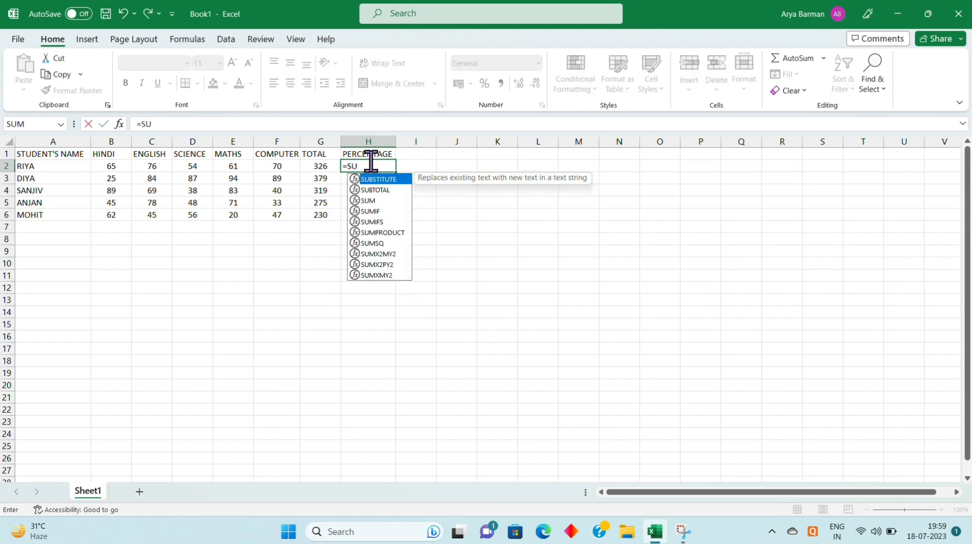
{"action": "type", "text": "M"}
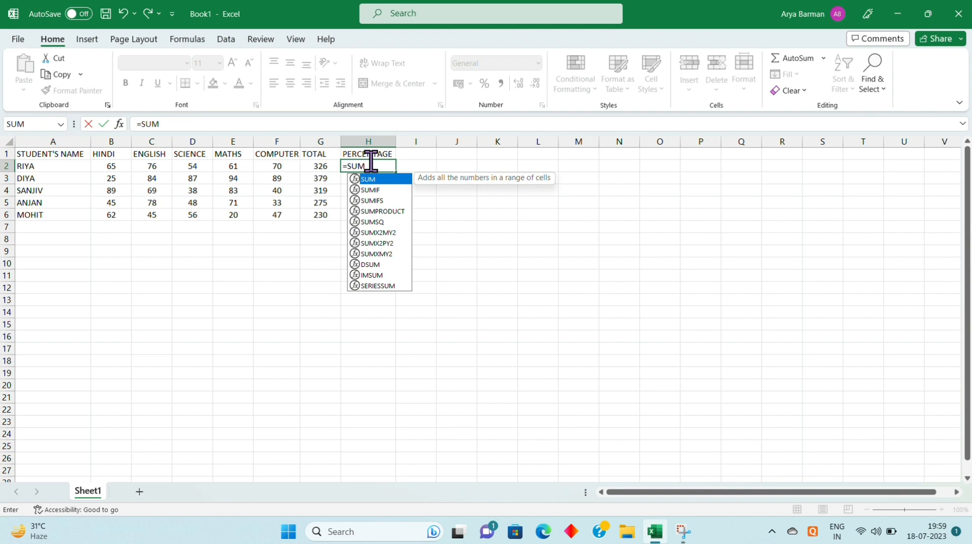
{"action": "type", "text": "("}
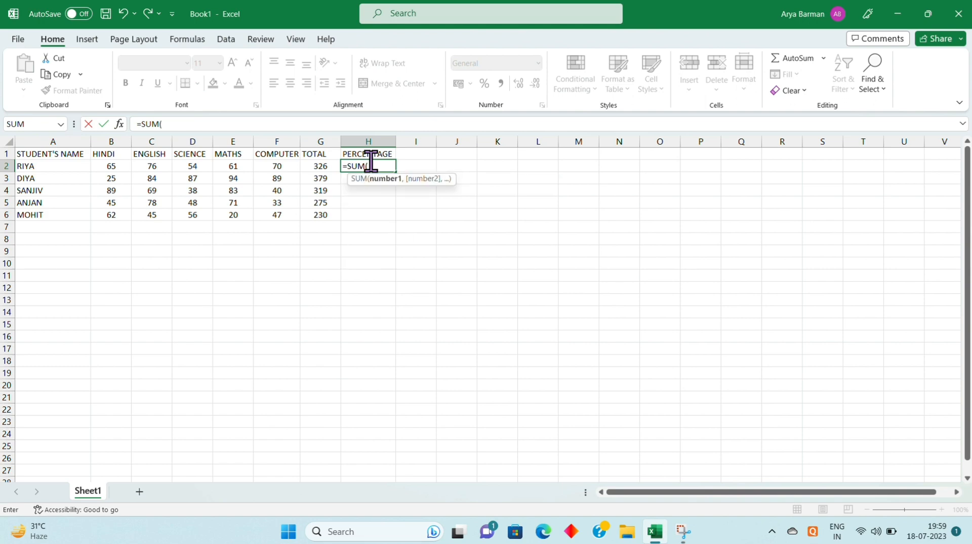
{"action": "left_click", "coordinate": [325, 163]}
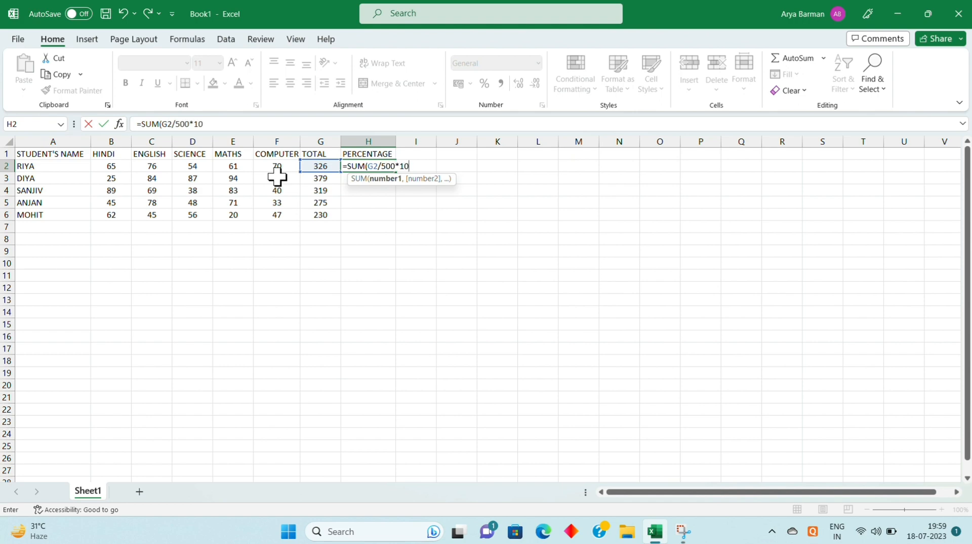
{"action": "type", "text": ")"}
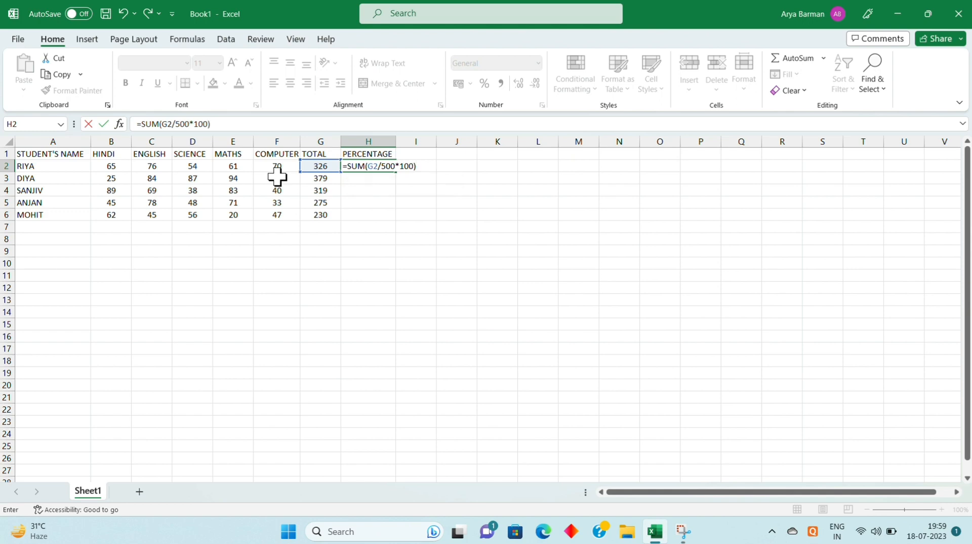
{"action": "key", "text": "Return"}
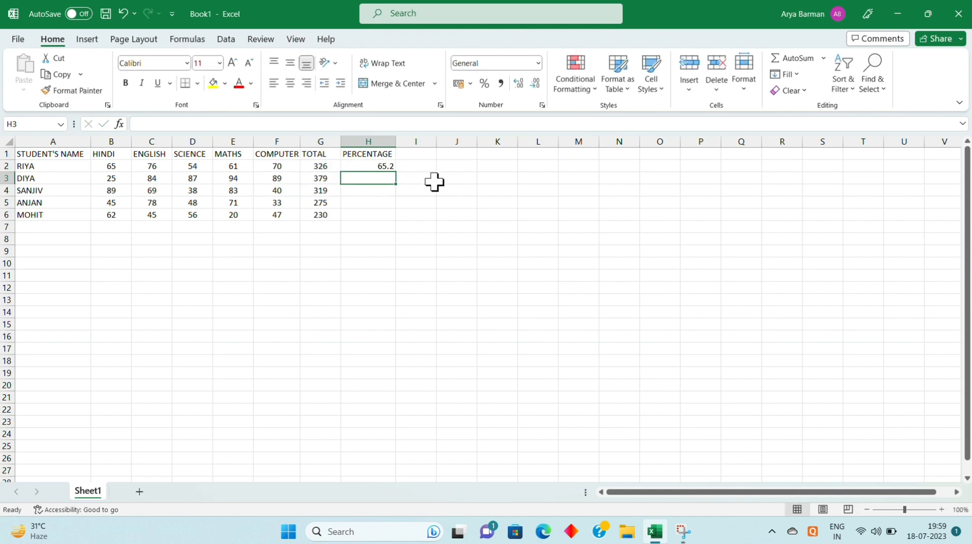
Fill the percentage formula from H2 down through H6 for the remaining students
{"action": "left_click", "coordinate": [385, 167]}
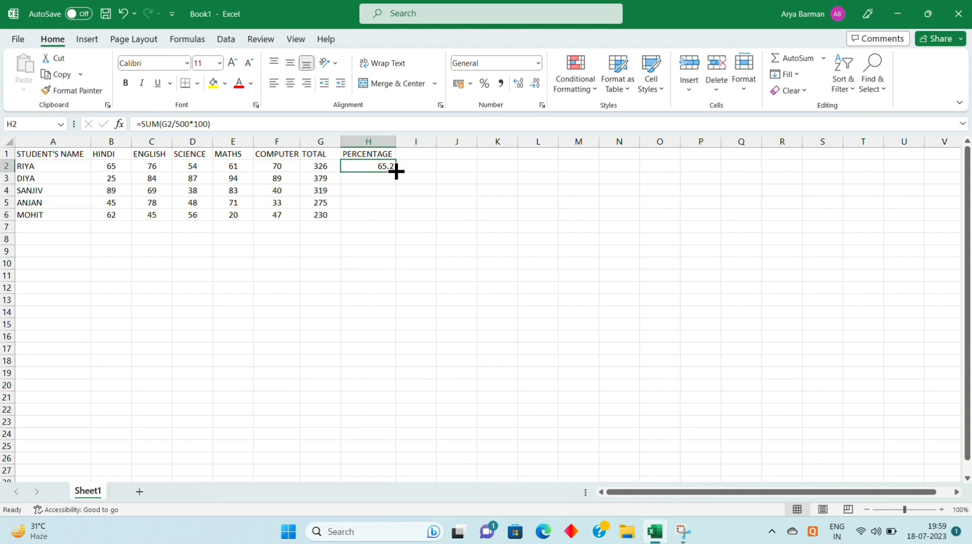
{"action": "left_click_drag", "start_coordinate": [396, 172], "coordinate": [394, 220]}
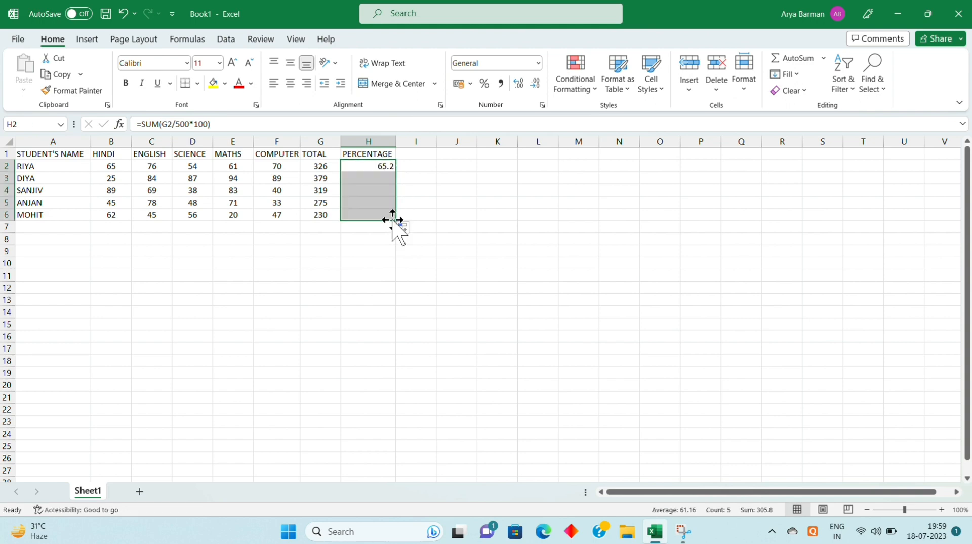
{"action": "left_click", "coordinate": [361, 288]}
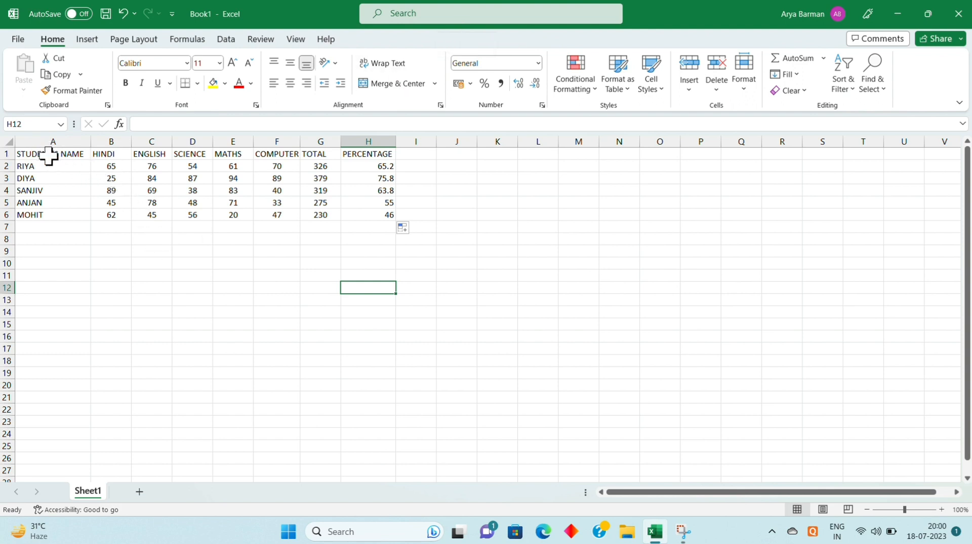
Format the student names in A2:A6 with red font color, bold and font size 14
{"action": "left_click_drag", "start_coordinate": [49, 162], "coordinate": [70, 210]}
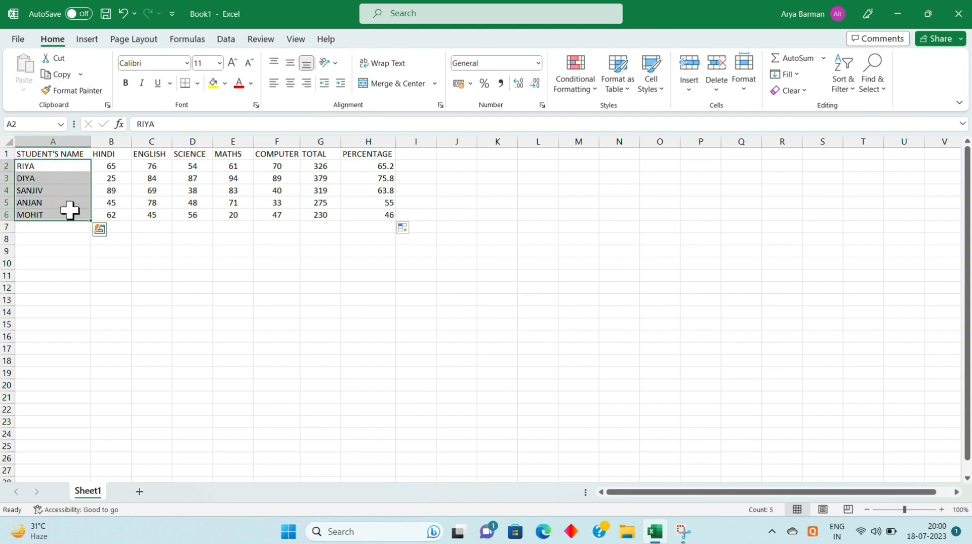
{"action": "left_click", "coordinate": [251, 84]}
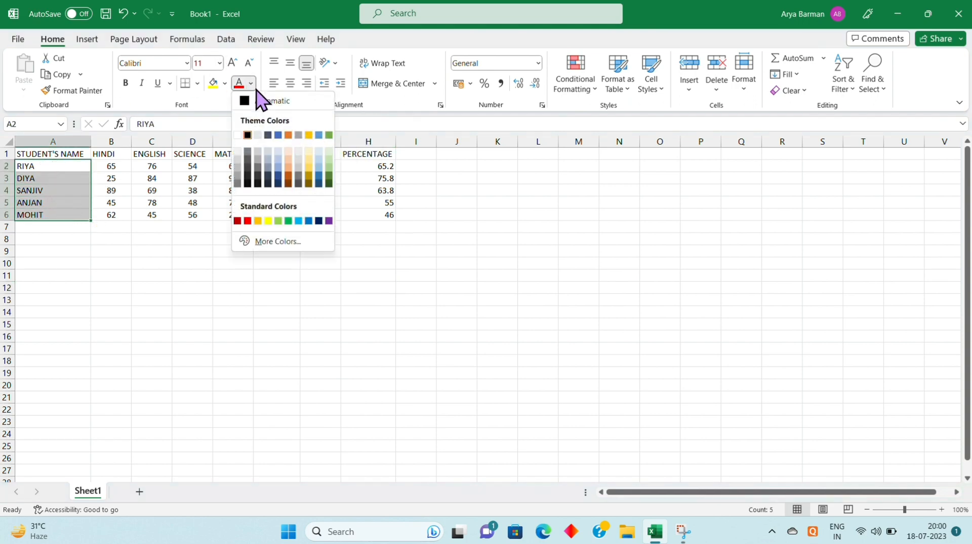
{"action": "left_click", "coordinate": [247, 220]}
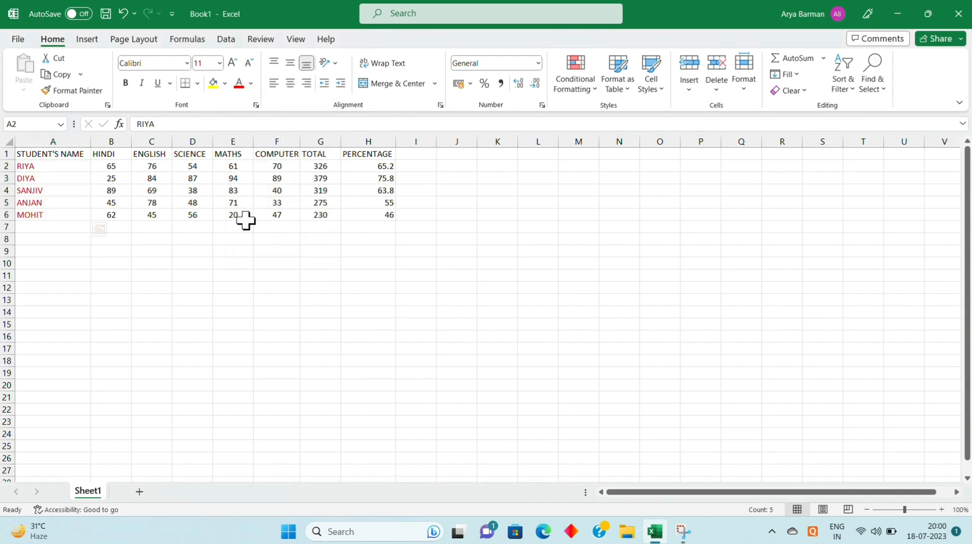
{"action": "left_click", "coordinate": [126, 84]}
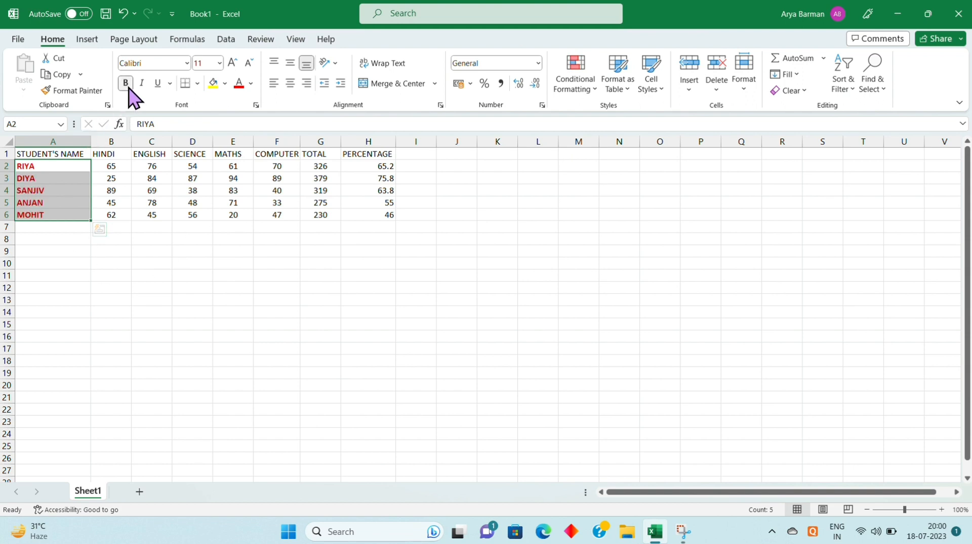
{"action": "left_click", "coordinate": [220, 63]}
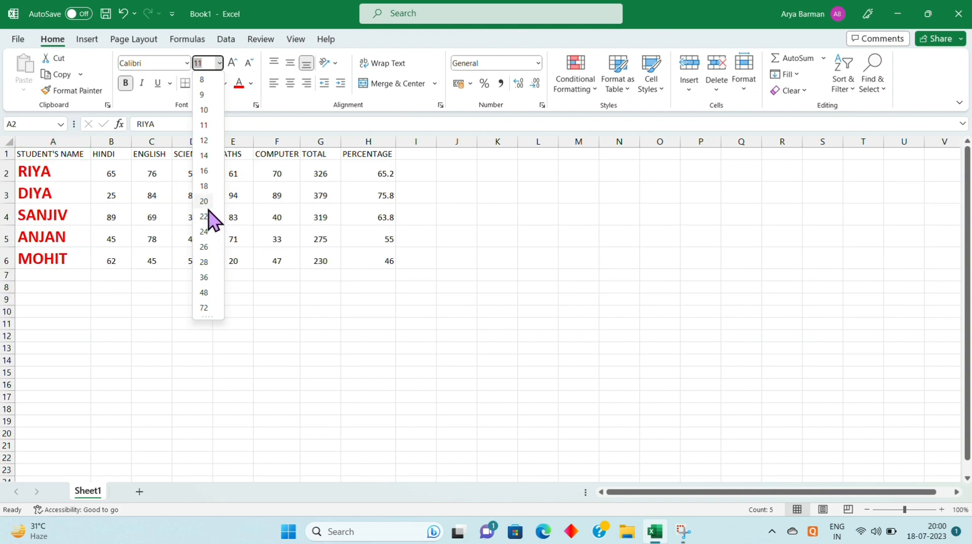
{"action": "left_click", "coordinate": [206, 158]}
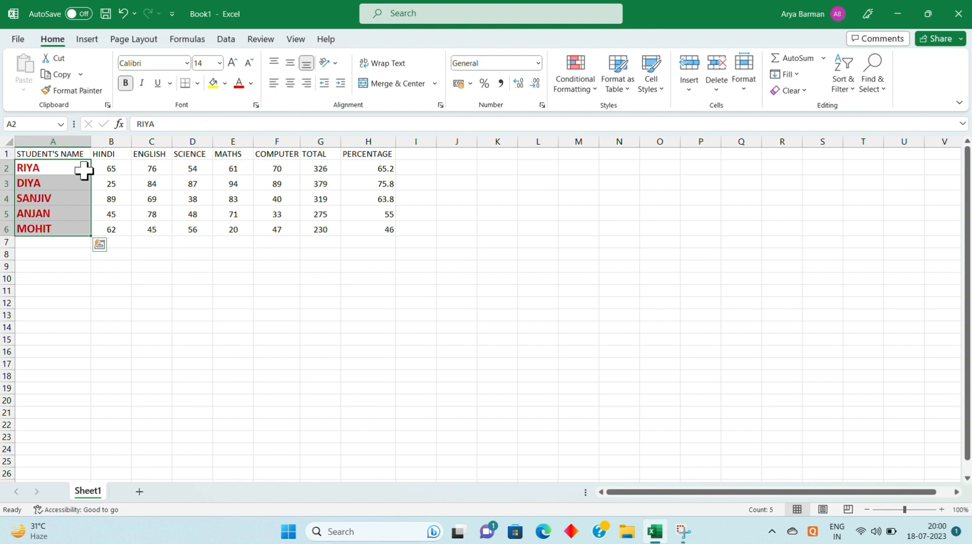
{"action": "left_click", "coordinate": [191, 278]}
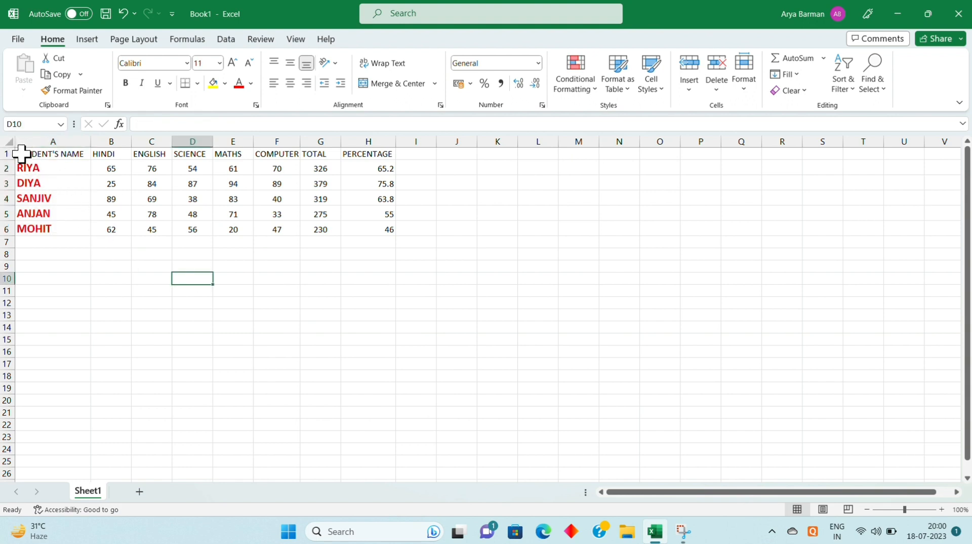
Set the column headings in A1:H1 to font size 14 and make them bold
{"action": "left_click_drag", "start_coordinate": [22, 153], "coordinate": [339, 153]}
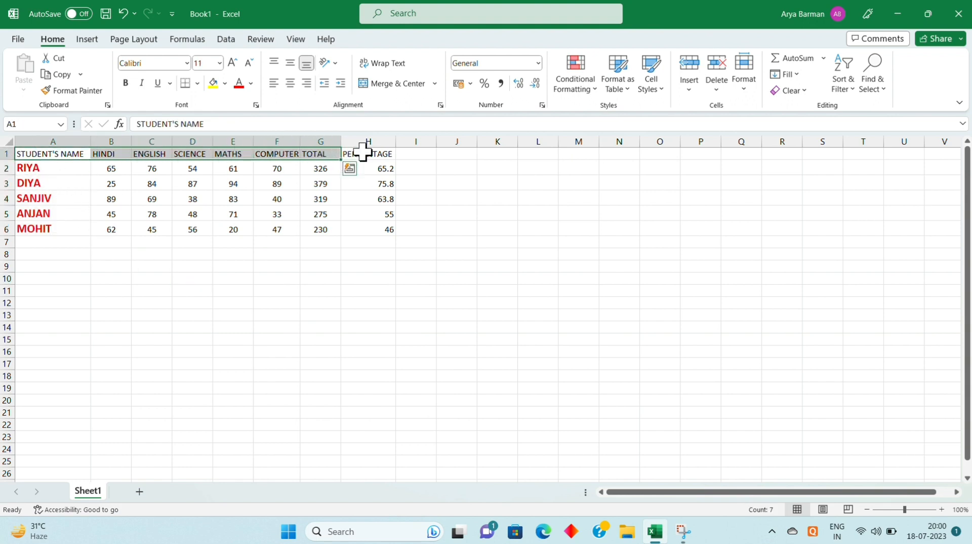
{"action": "left_click", "coordinate": [363, 151]}
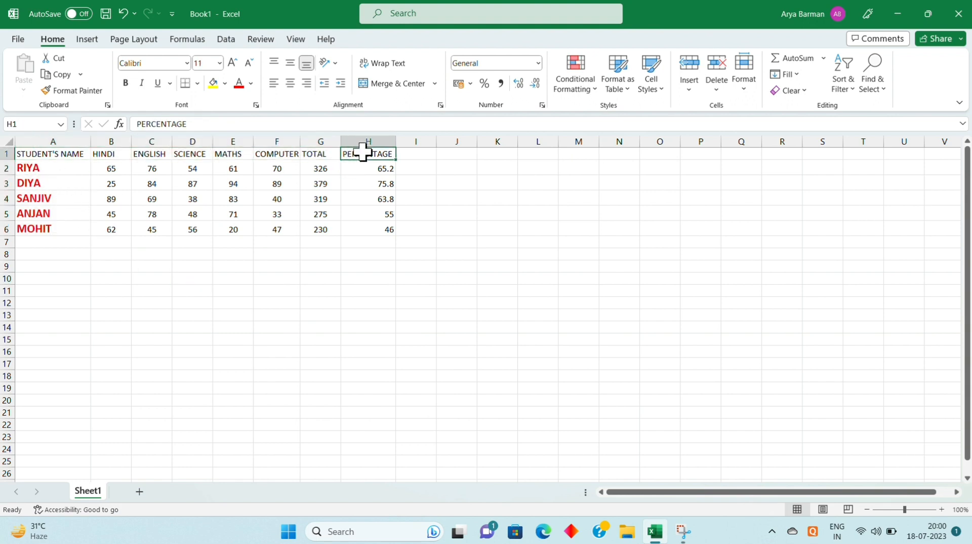
{"action": "left_click", "coordinate": [66, 155]}
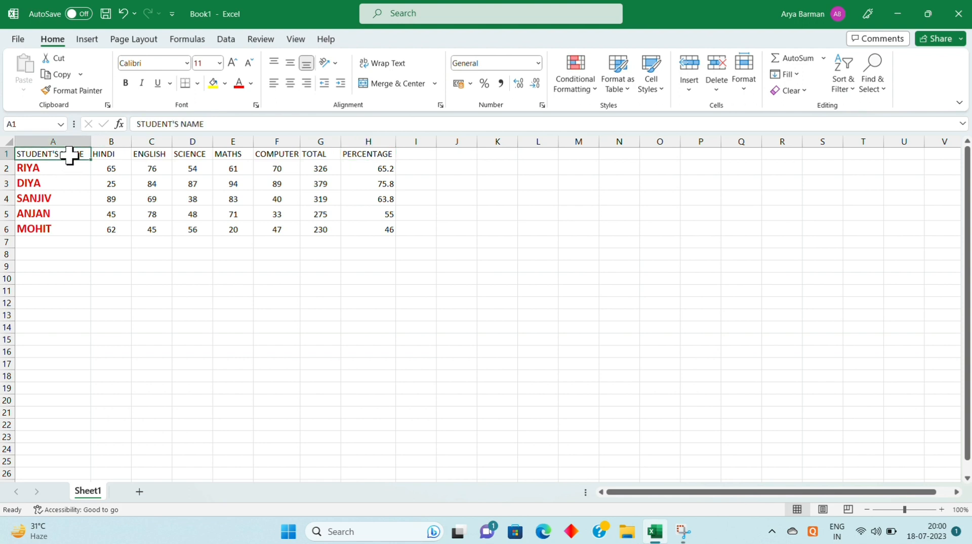
{"action": "left_click_drag", "start_coordinate": [69, 155], "coordinate": [368, 150]}
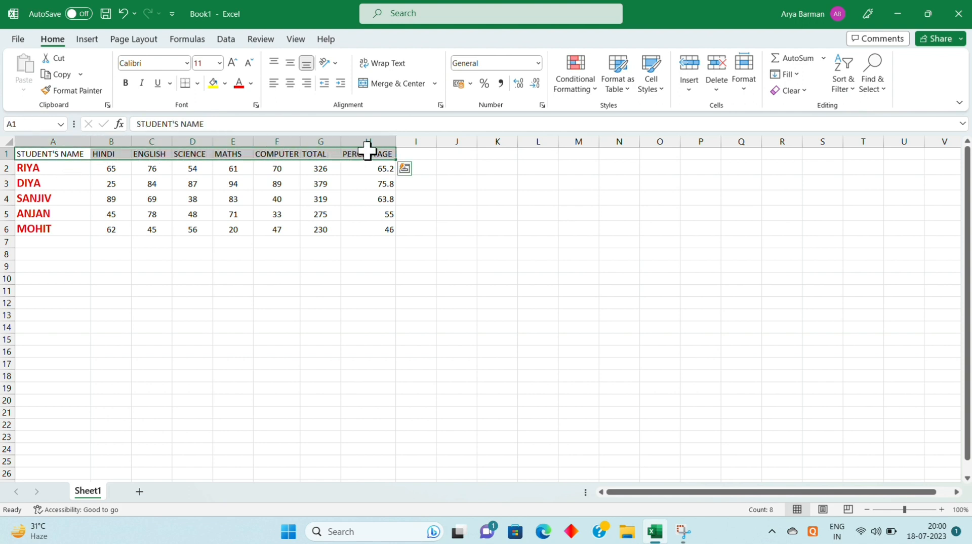
{"action": "left_click", "coordinate": [219, 64]}
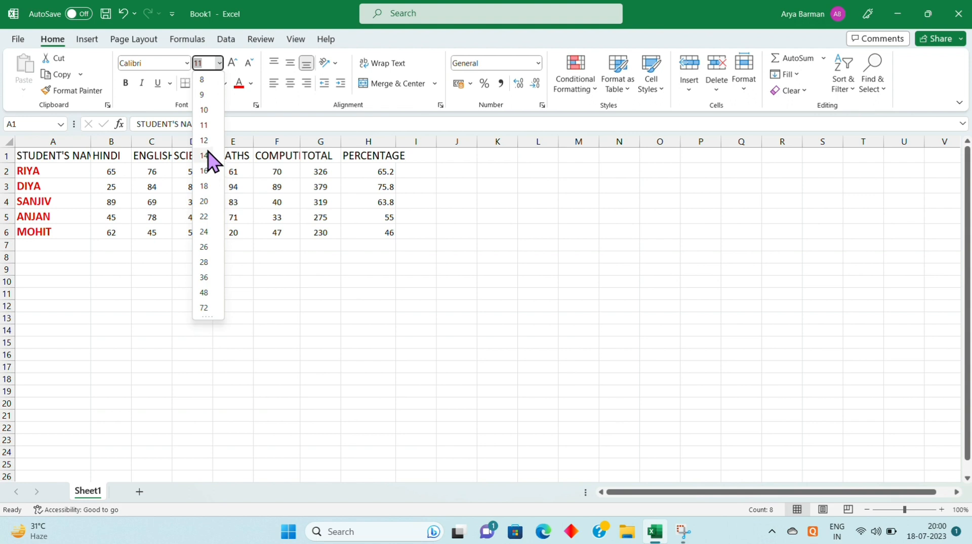
{"action": "left_click", "coordinate": [204, 156]}
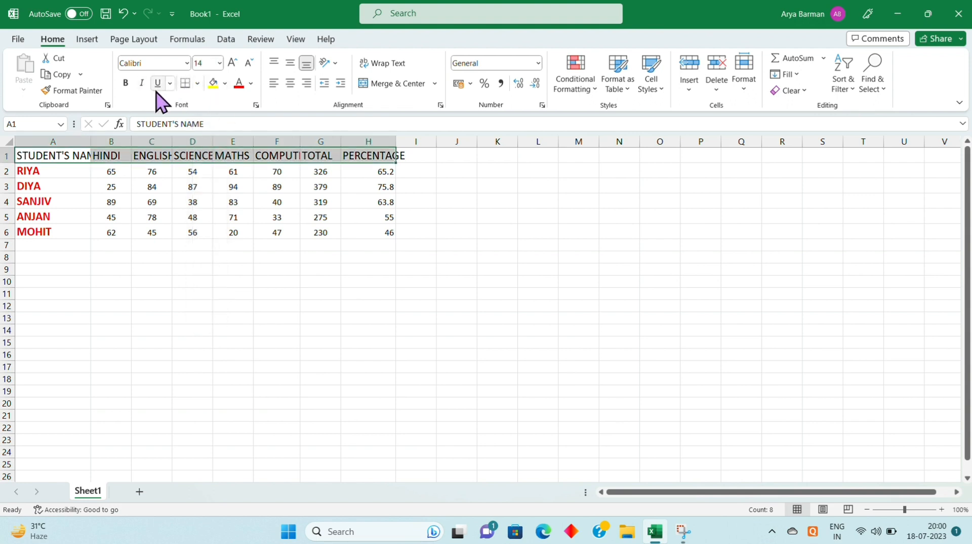
{"action": "left_click", "coordinate": [125, 84]}
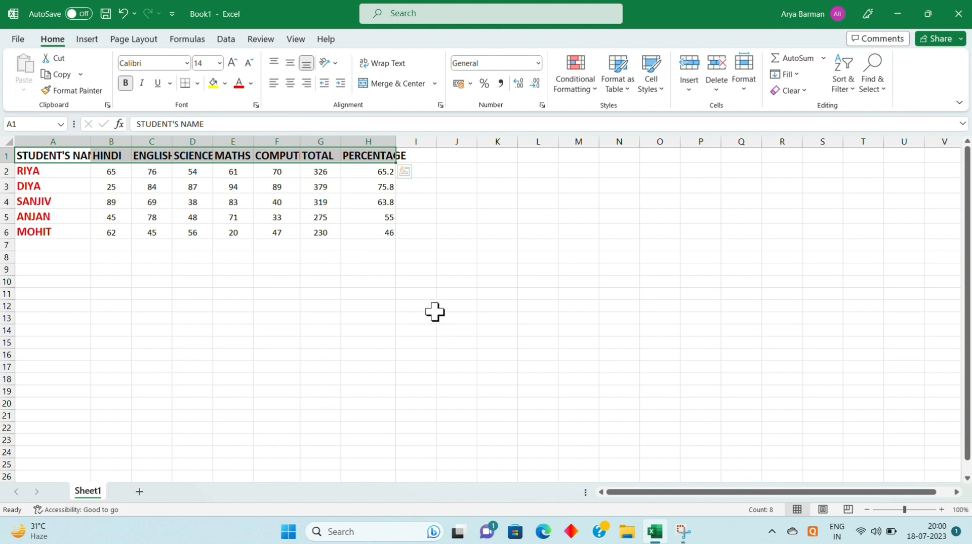
Try centering the headings in A1:H1, and align them left instead
{"action": "left_click", "coordinate": [290, 83]}
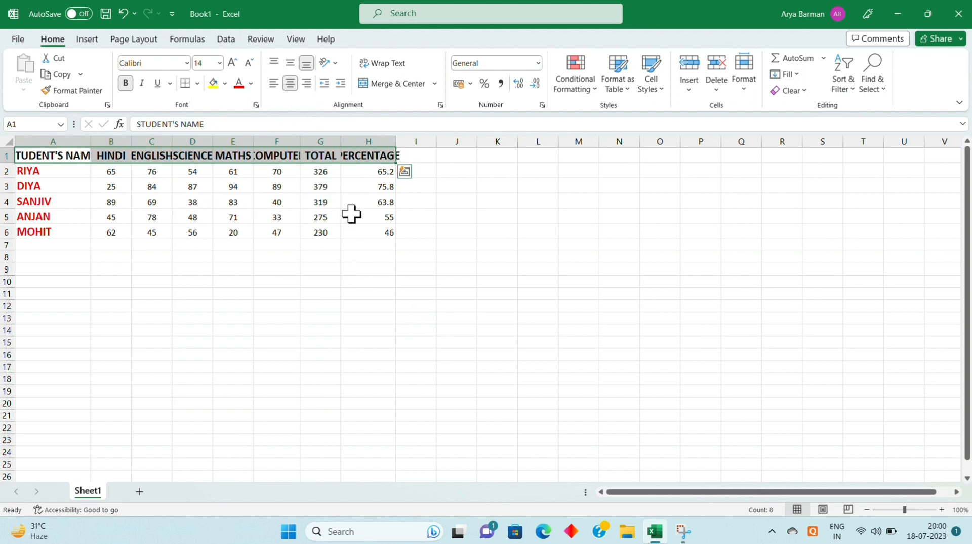
{"action": "left_click", "coordinate": [274, 86]}
{"action": "left_click", "coordinate": [265, 292]}
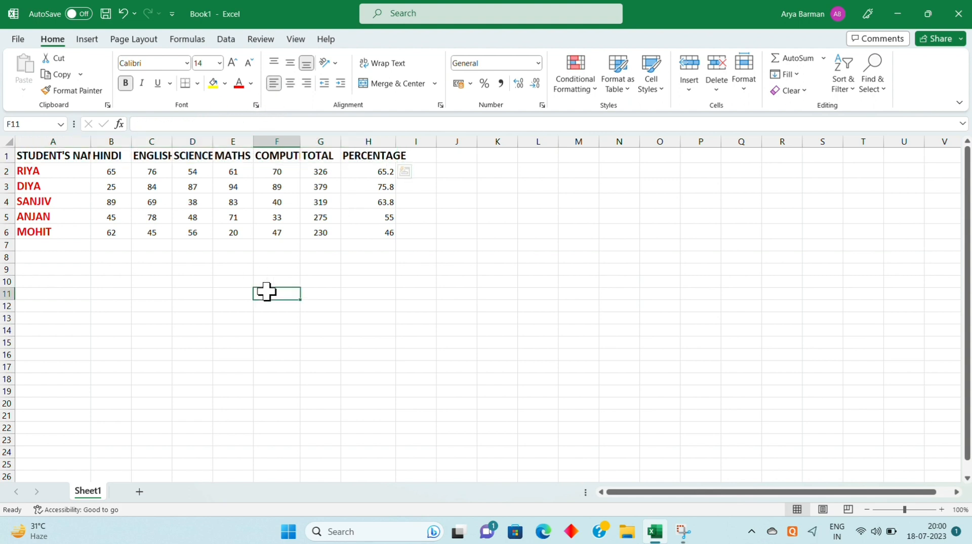
Widen columns A, C, D, F and H so that their headings in row 1 fit fully
{"action": "left_click_drag", "start_coordinate": [92, 141], "coordinate": [102, 144]}
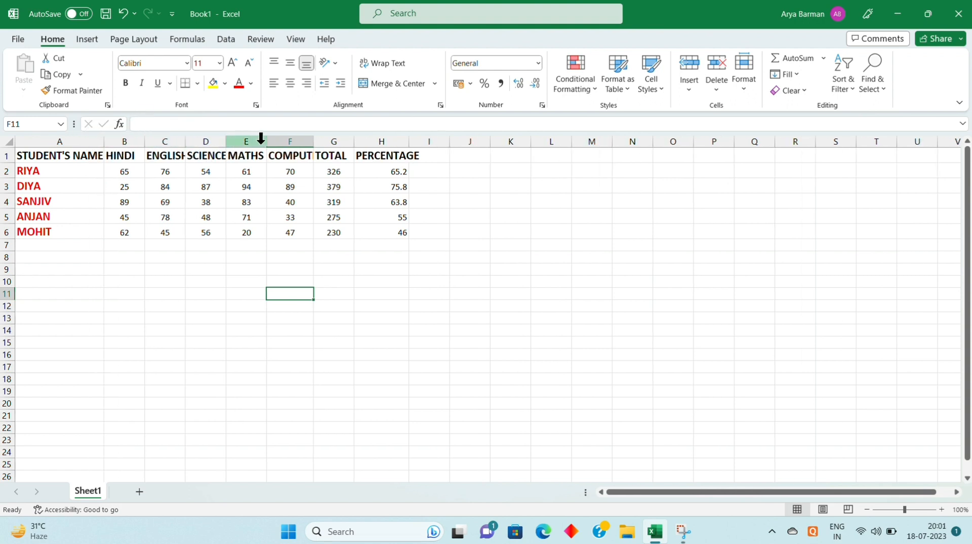
{"action": "left_click_drag", "start_coordinate": [181, 141], "coordinate": [192, 152]}
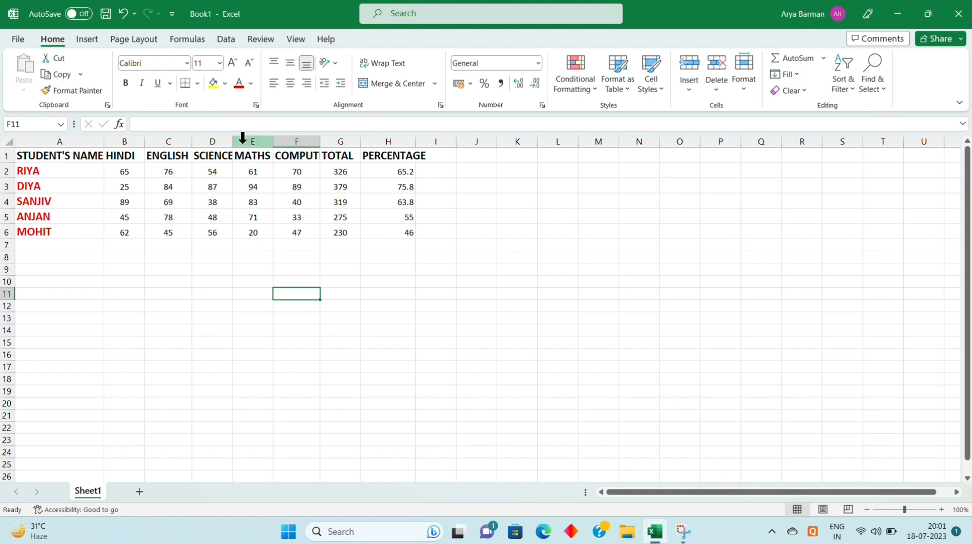
{"action": "left_click_drag", "start_coordinate": [232, 144], "coordinate": [246, 145]}
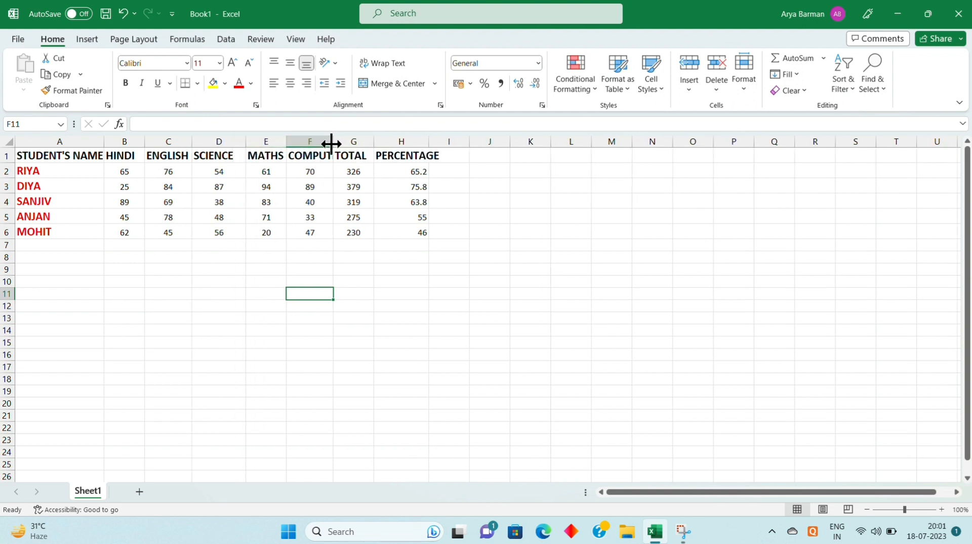
{"action": "left_click_drag", "start_coordinate": [334, 146], "coordinate": [337, 145]}
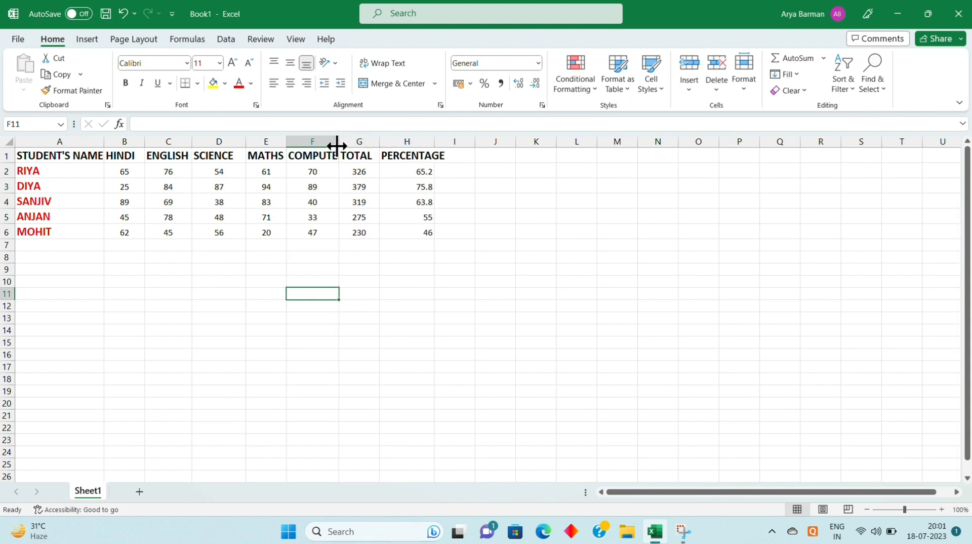
{"action": "double_click", "coordinate": [339, 147]}
{"action": "left_click", "coordinate": [342, 149]}
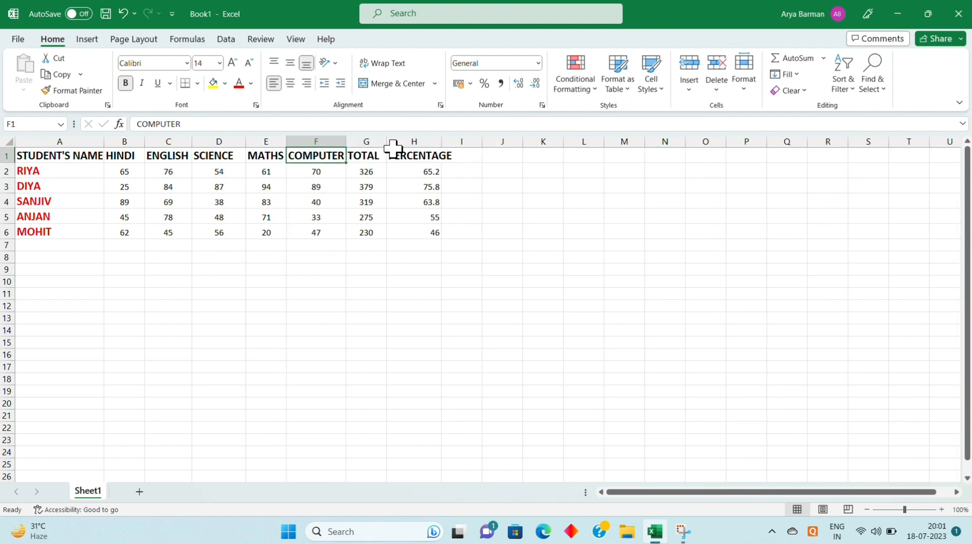
{"action": "left_click_drag", "start_coordinate": [442, 142], "coordinate": [452, 143]}
{"action": "left_click", "coordinate": [452, 138]}
{"action": "left_click", "coordinate": [380, 305]}
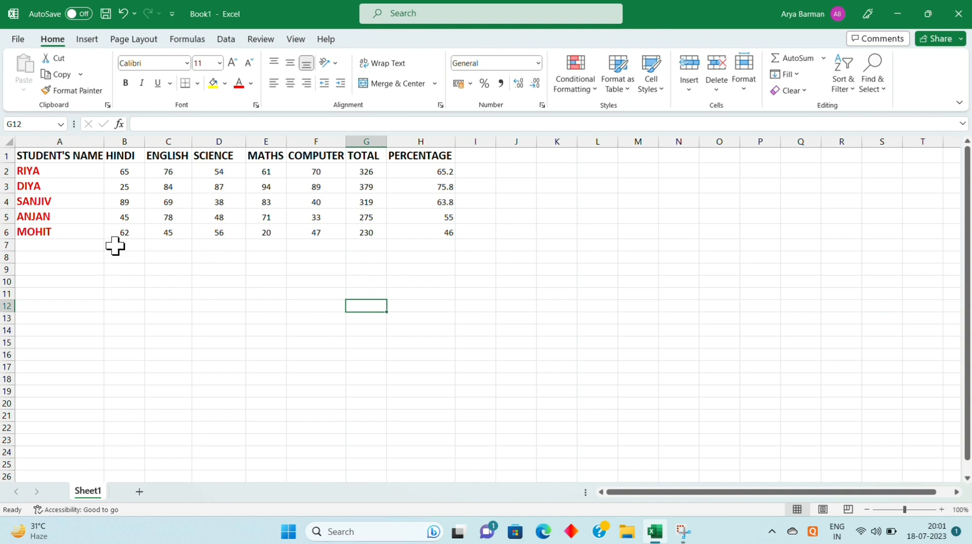
Merge cells B7:F7 below the marks without centering and enter the title "MARK SHEET OF CLASS-V"
{"action": "left_click_drag", "start_coordinate": [115, 246], "coordinate": [329, 247]}
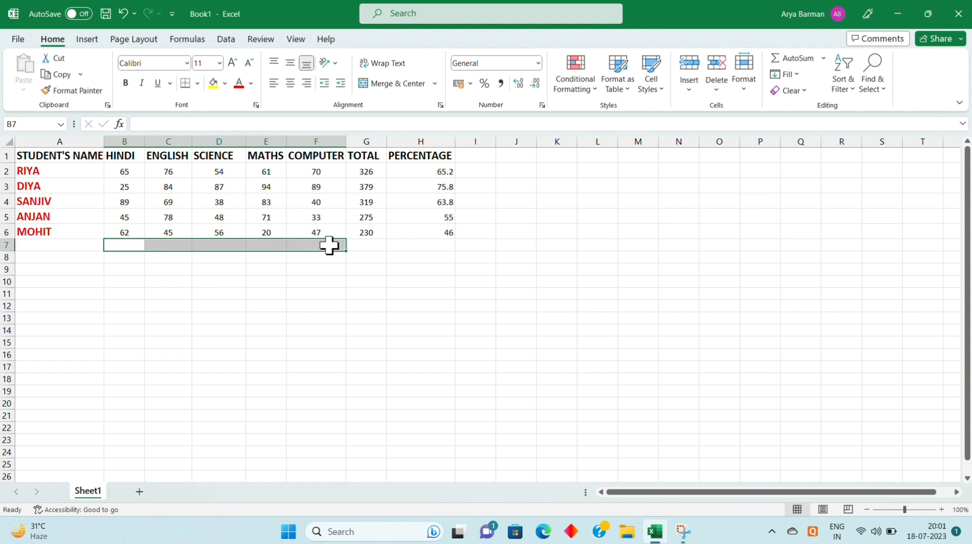
{"action": "left_click", "coordinate": [436, 84]}
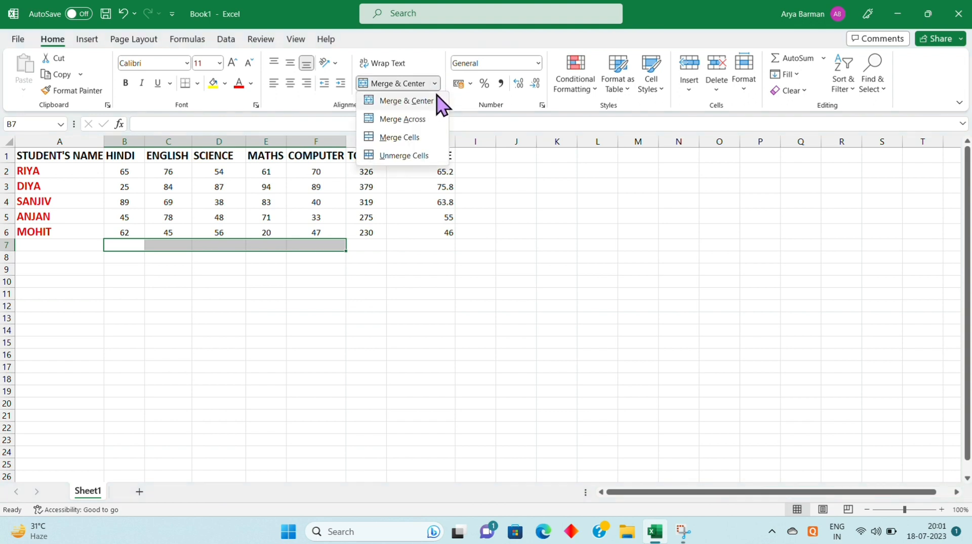
{"action": "left_click", "coordinate": [425, 136]}
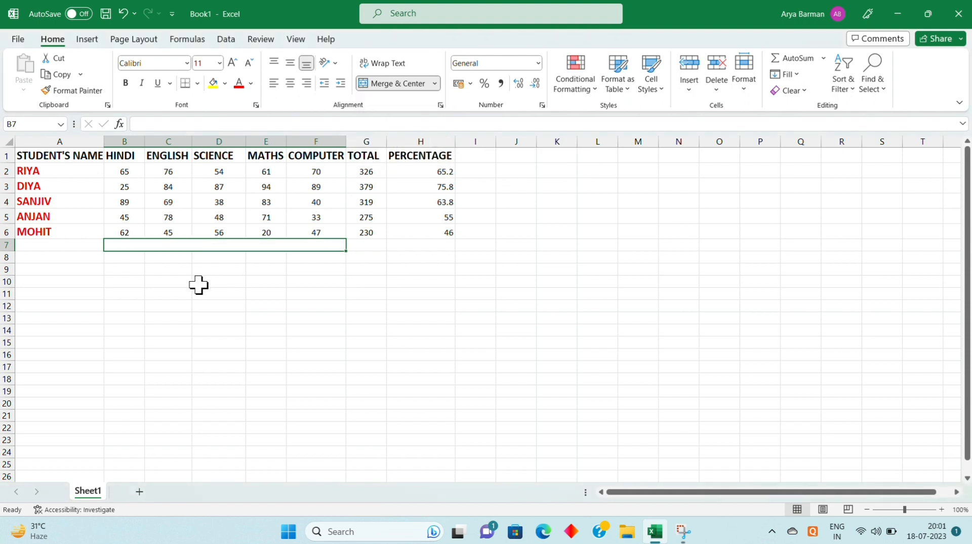
{"action": "type", "text": "MARK SHEET OF CLASS-V"}
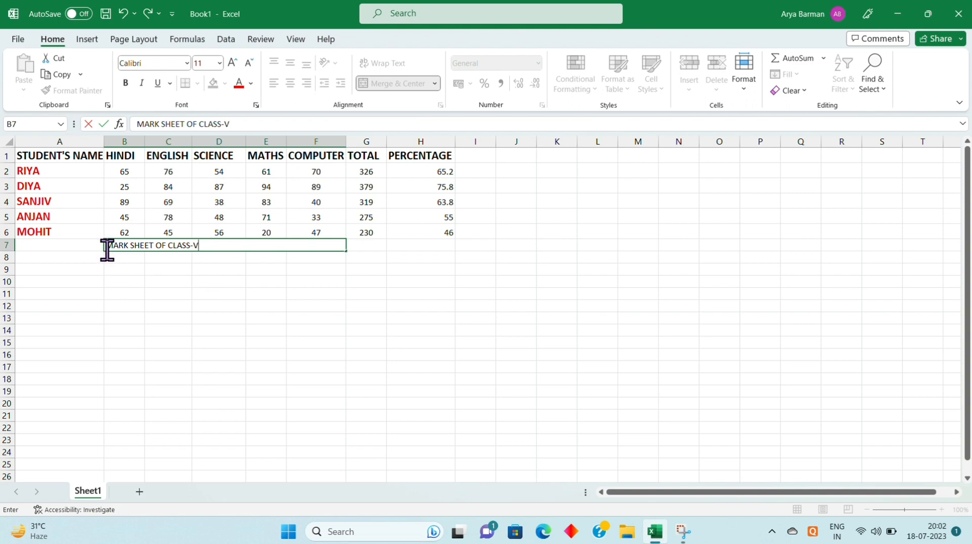
{"action": "left_click_drag", "start_coordinate": [109, 250], "coordinate": [204, 249]}
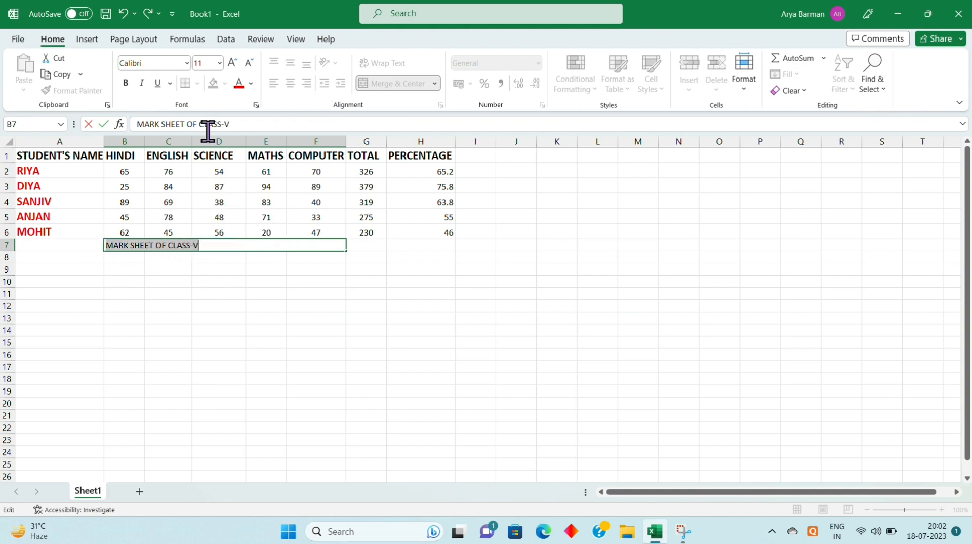
{"action": "left_click_drag", "start_coordinate": [312, 297], "coordinate": [201, 245]}
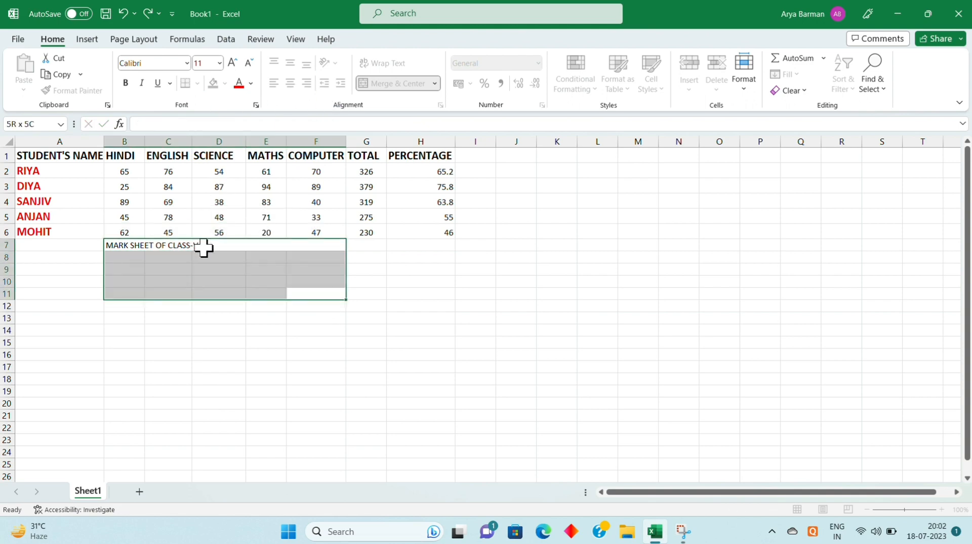
{"action": "left_click", "coordinate": [59, 295]}
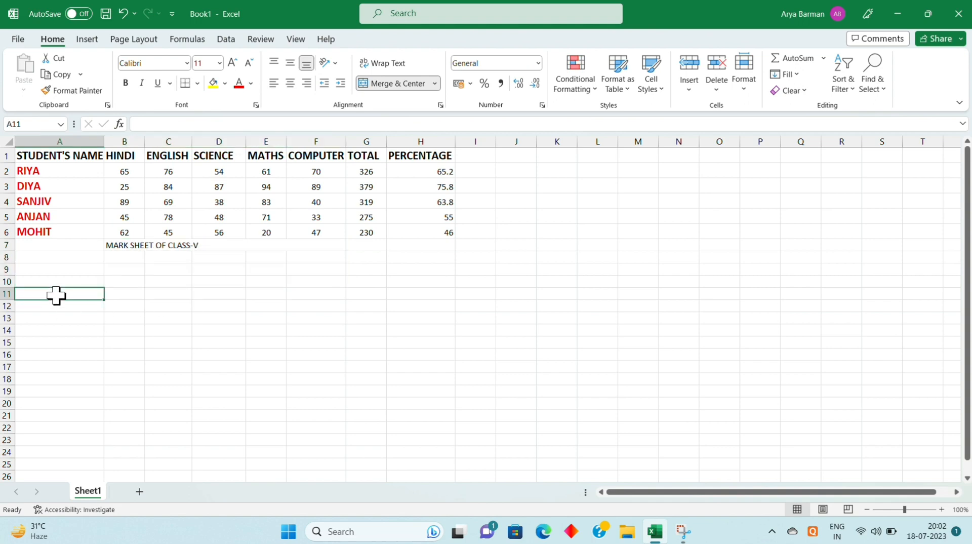
Center the title in the merged cell B7, set its font size to 16, and make it bold and underlined
{"action": "left_click", "coordinate": [124, 246]}
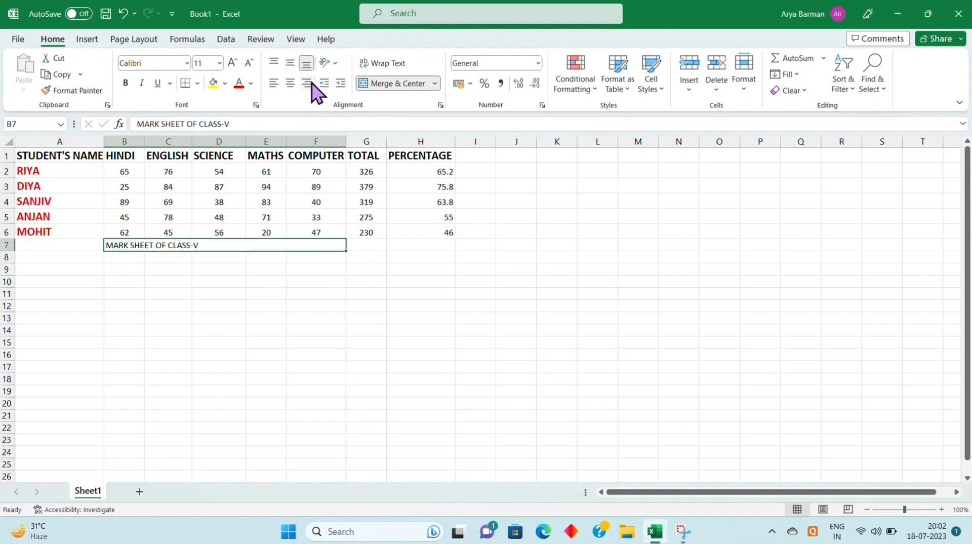
{"action": "left_click", "coordinate": [291, 84]}
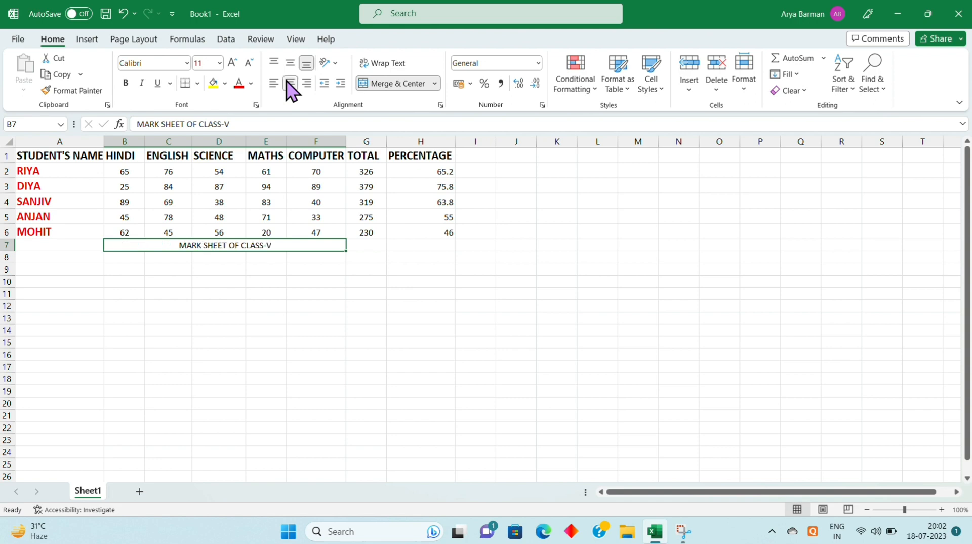
{"action": "left_click", "coordinate": [219, 63]}
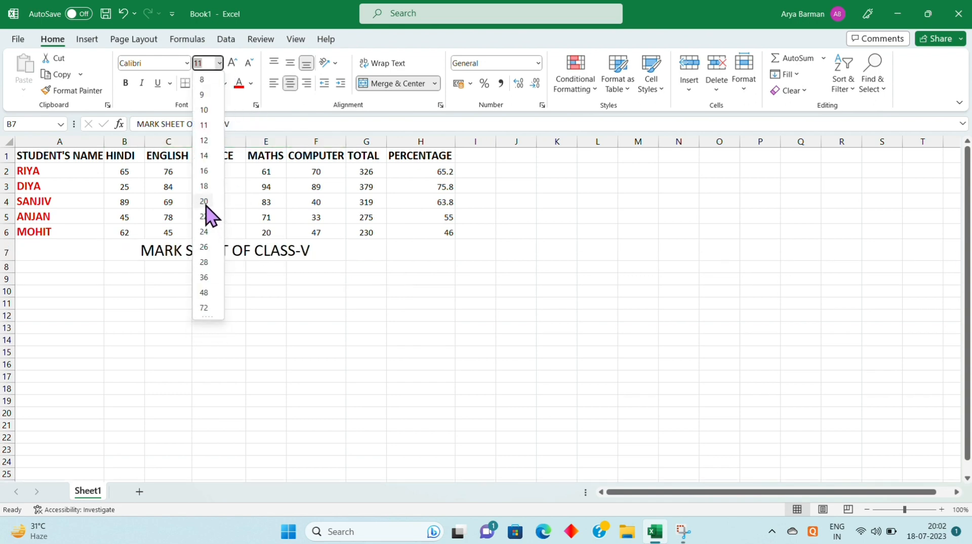
{"action": "left_click", "coordinate": [204, 171]}
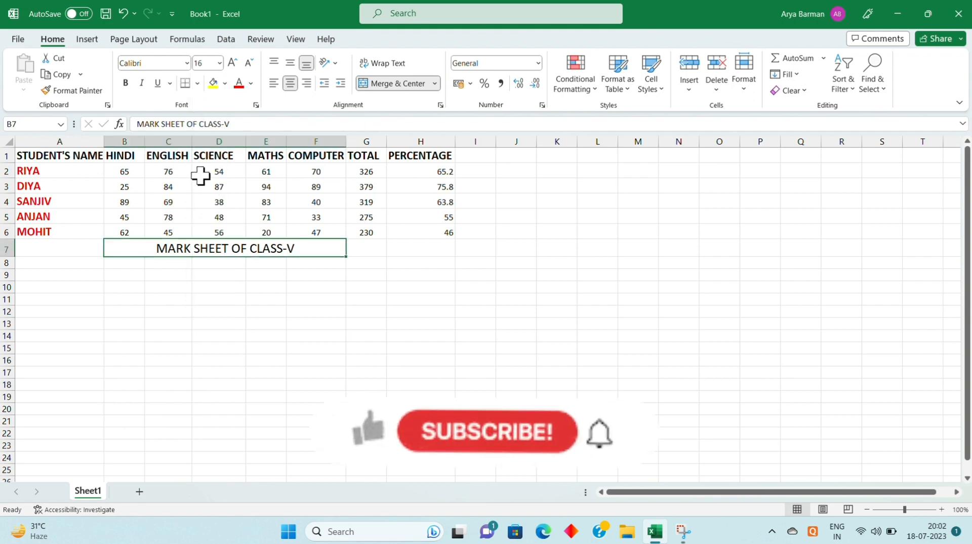
{"action": "left_click", "coordinate": [126, 83]}
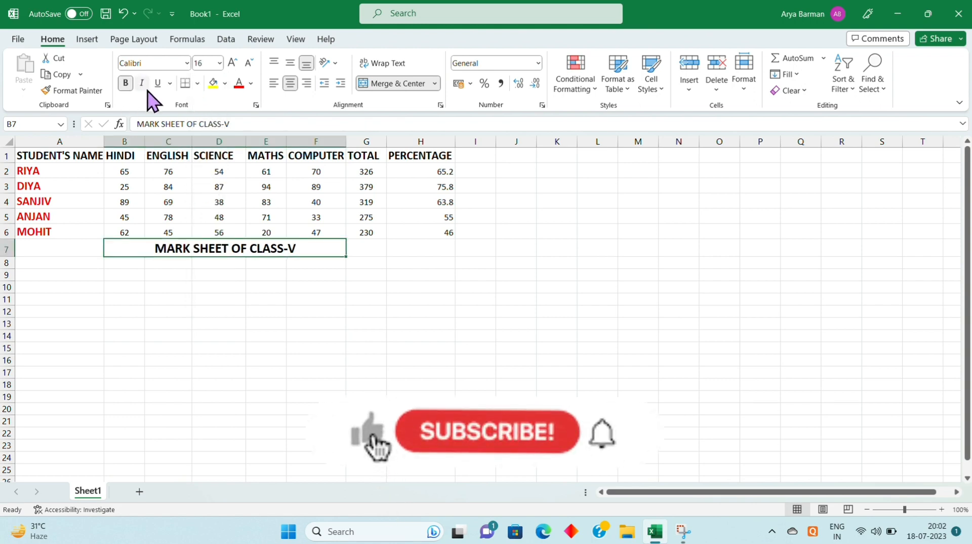
{"action": "left_click", "coordinate": [158, 83]}
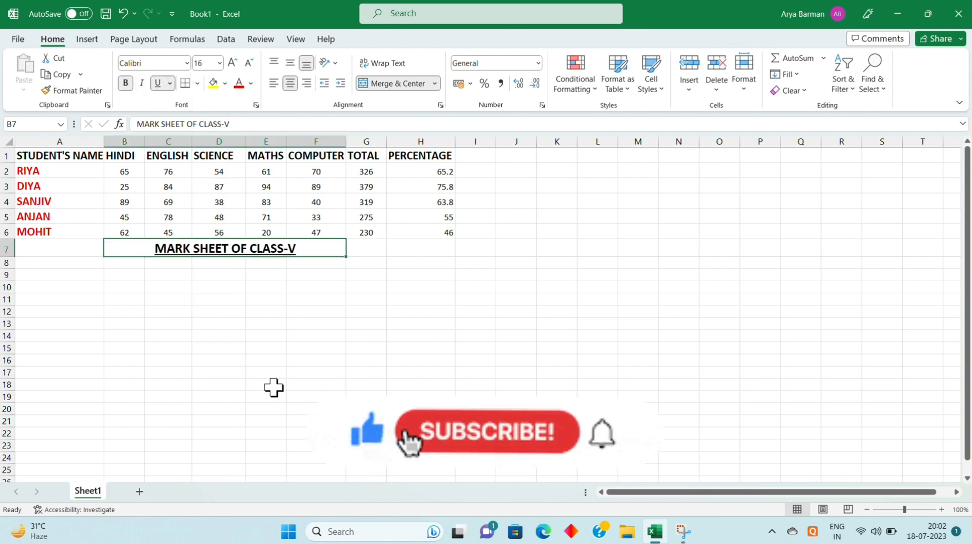
{"action": "left_click", "coordinate": [426, 373]}
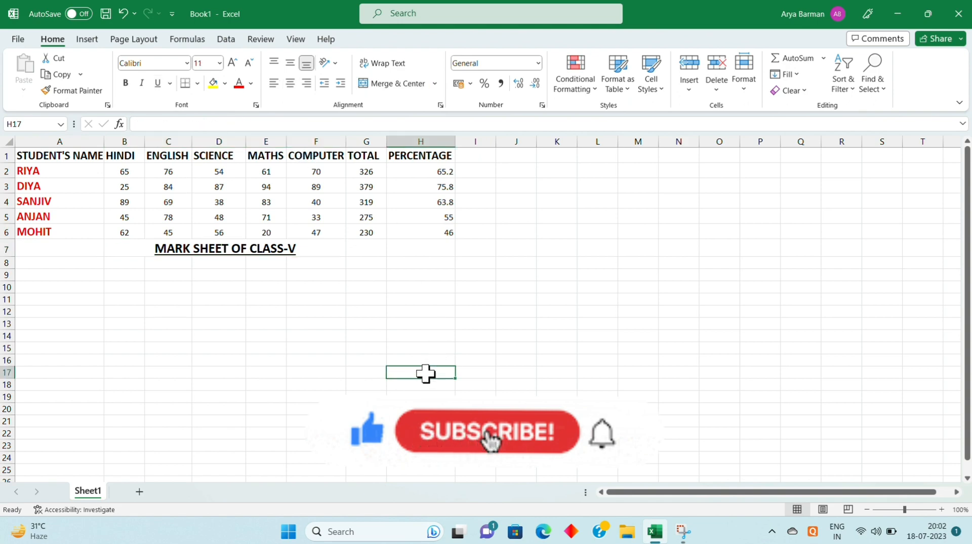